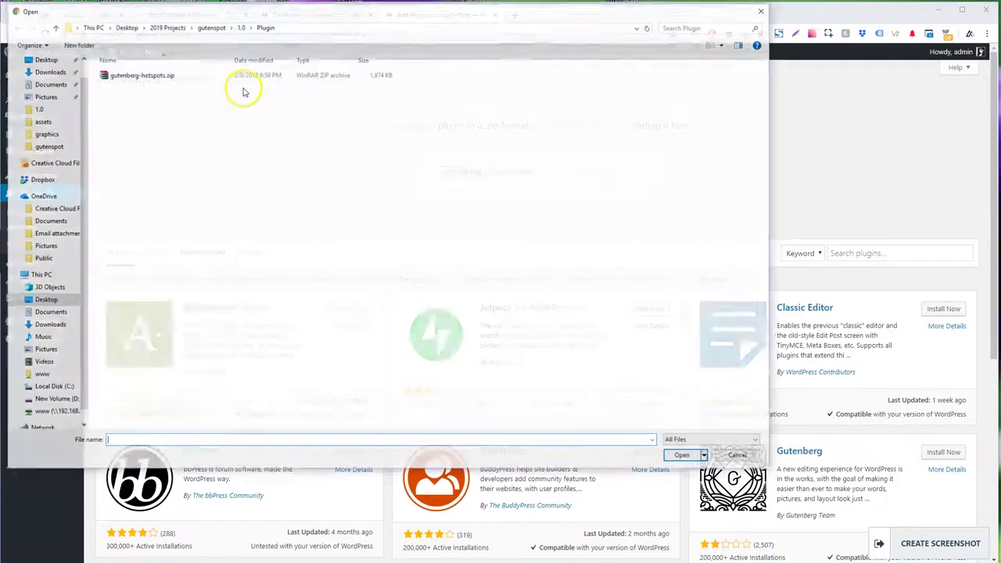
- Install the plugin from gutenberg-hotspots.zip and activate it
double_click(196, 75)
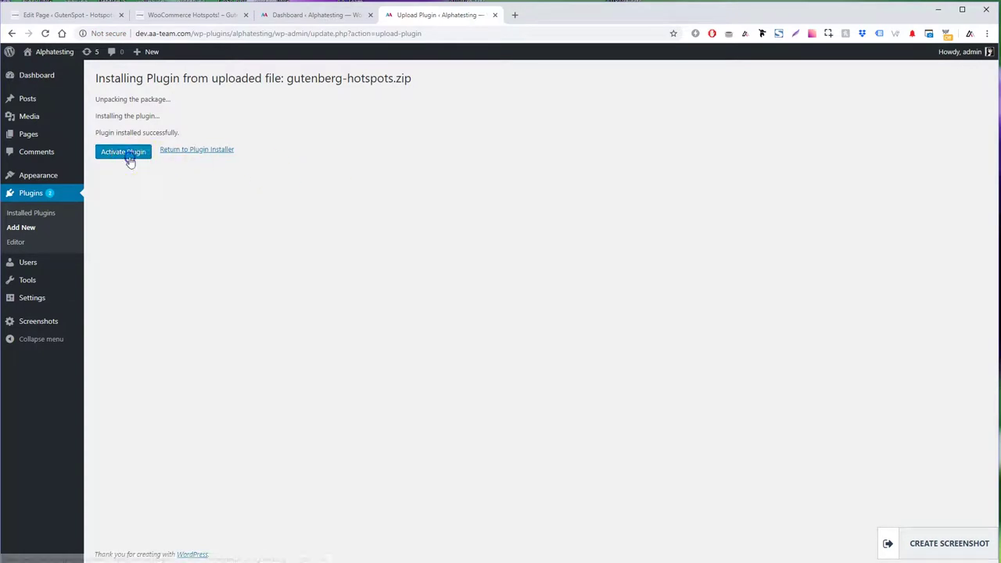
click(129, 160)
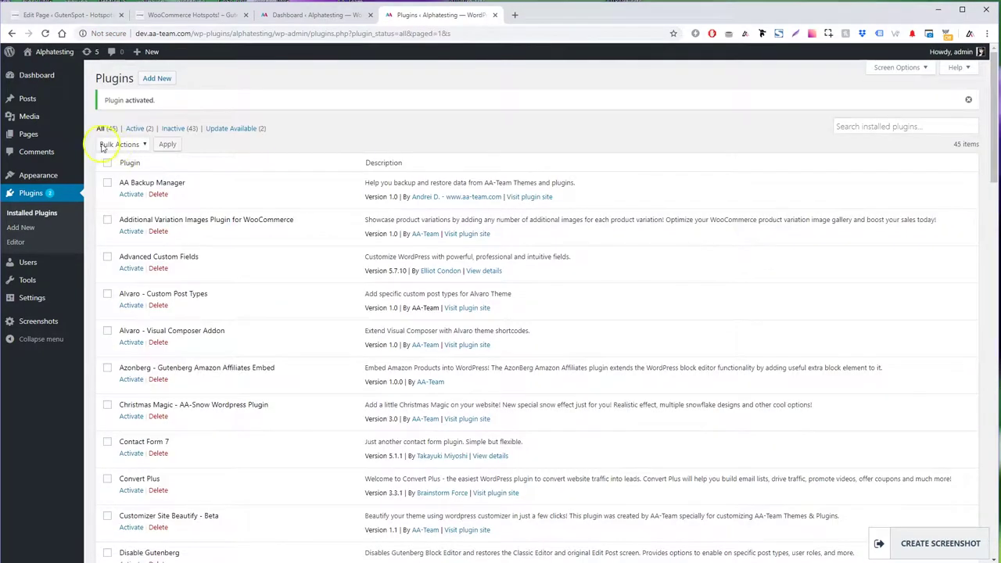
- Start a new page and title it "new hotpoint"
mouse_move(45, 134)
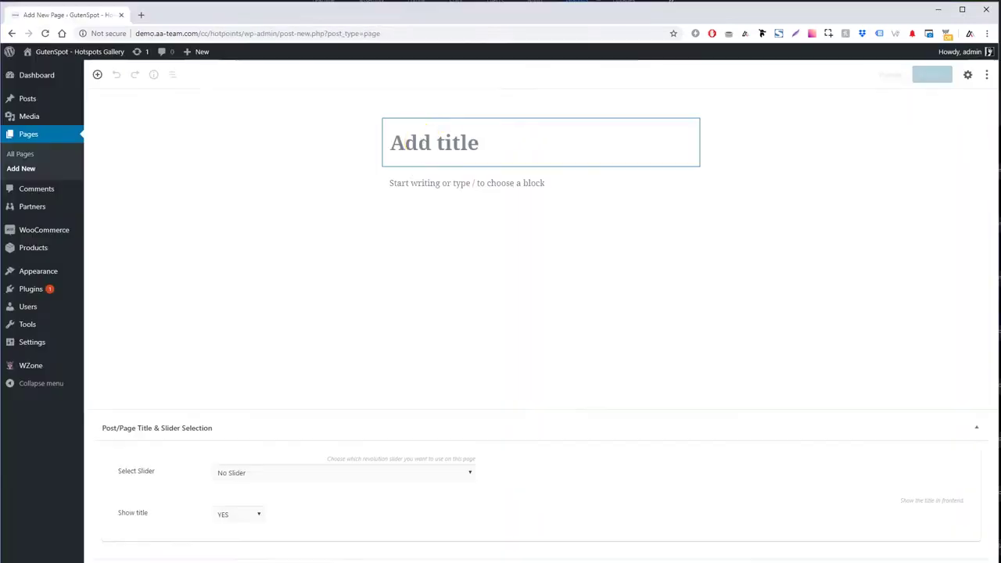
click(414, 141)
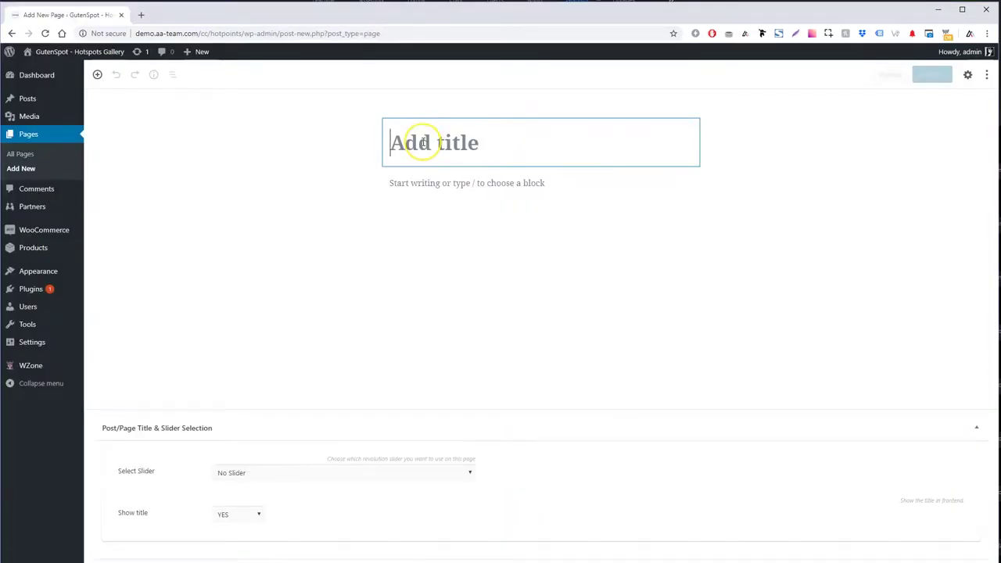
text(new hotpoint)
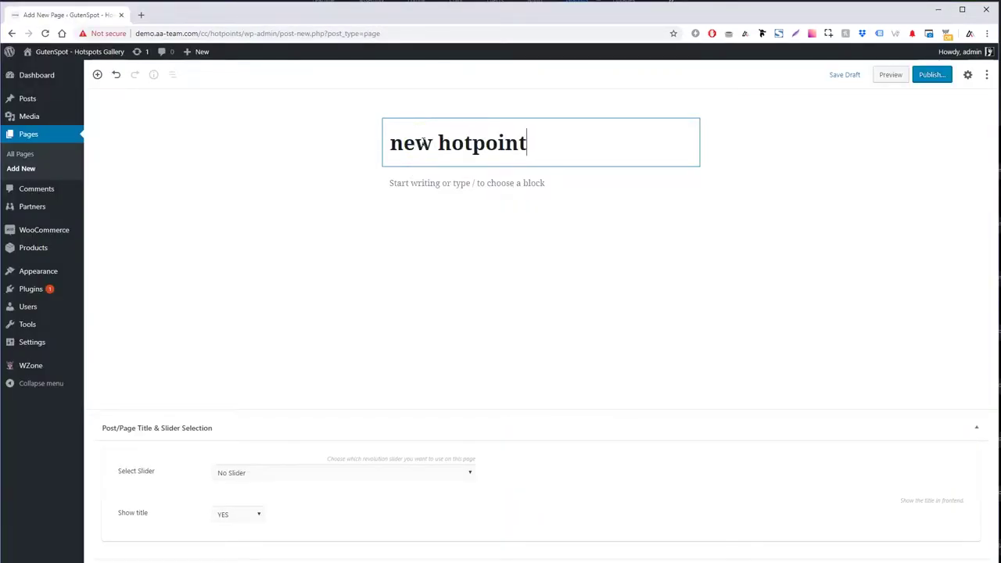
- Insert a GutenSpot Hotspots Gallery block below the title, using the image 8033.jpg from the media library
click(398, 199)
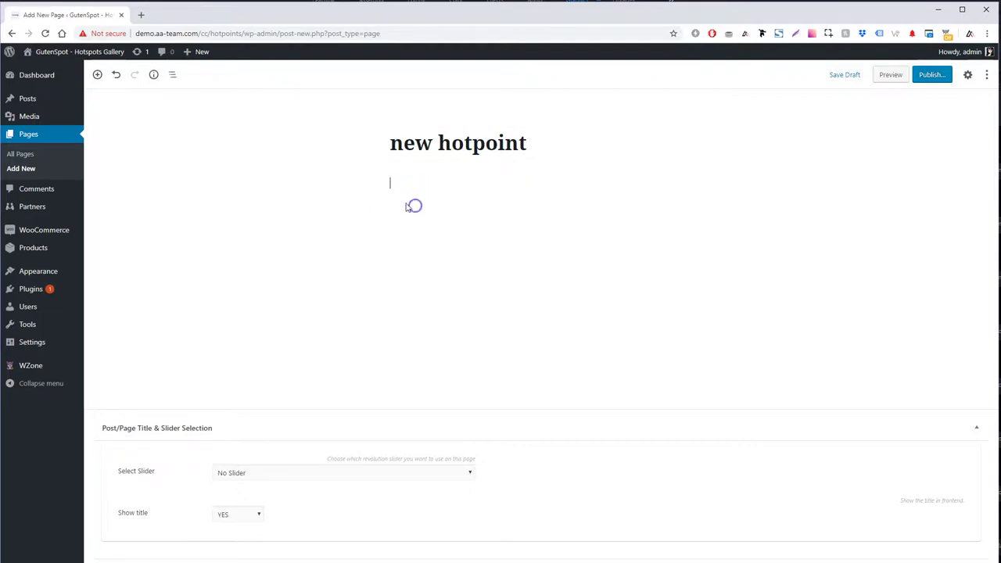
click(367, 185)
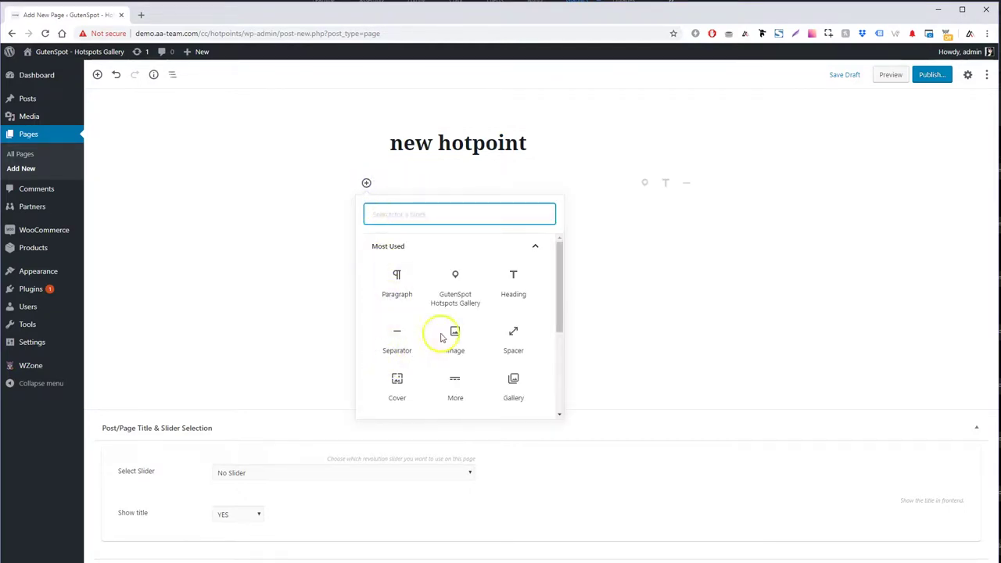
click(464, 291)
click(419, 201)
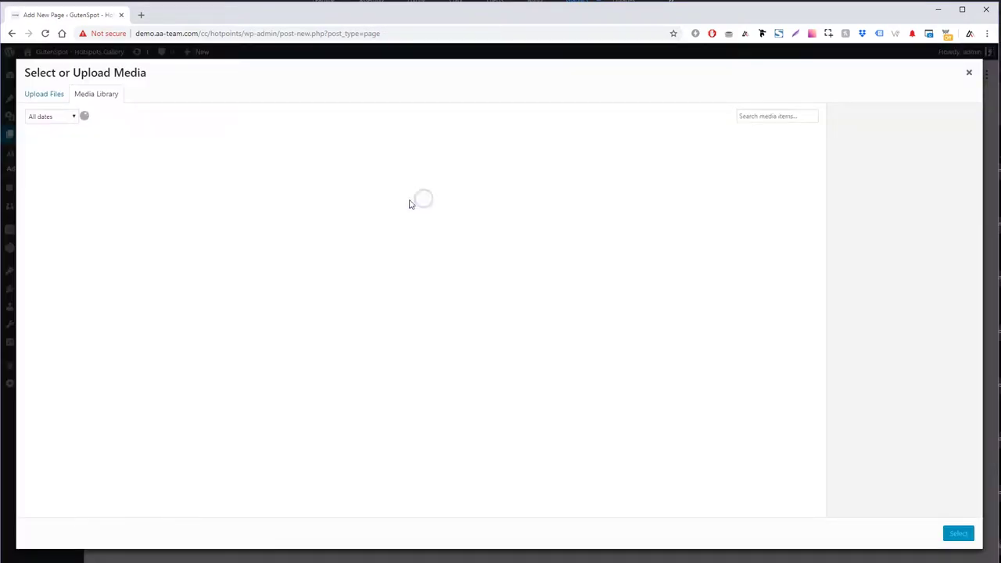
click(138, 170)
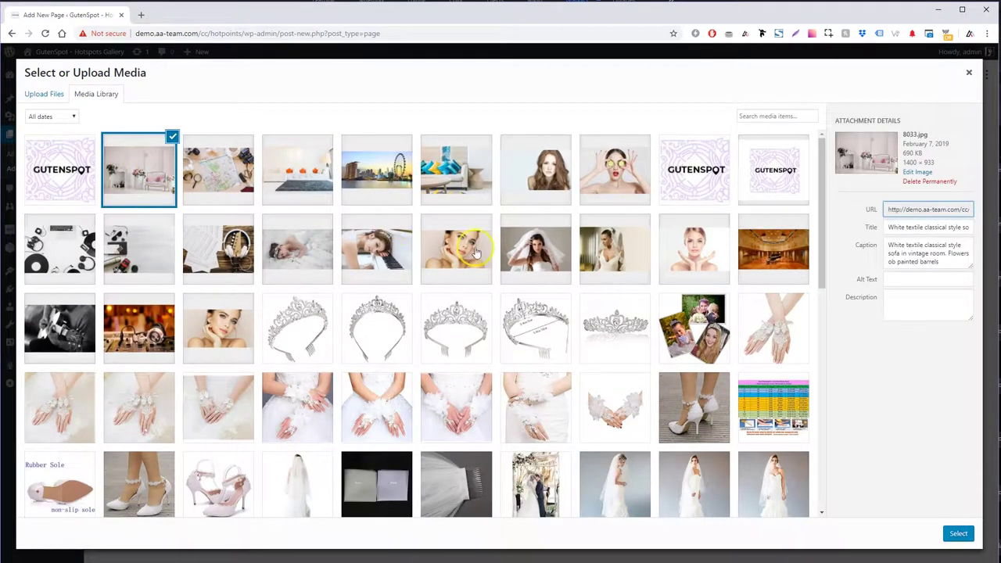
click(959, 533)
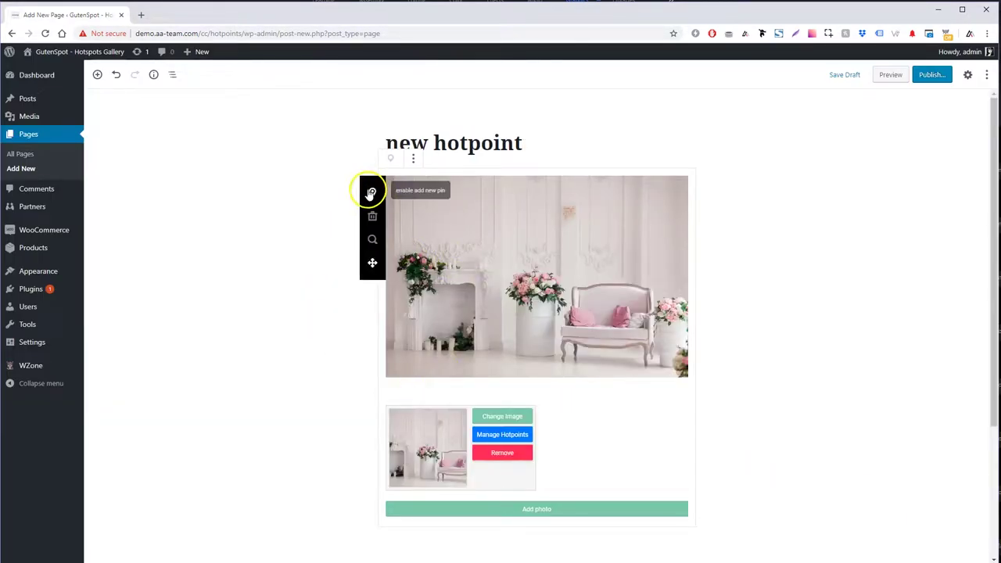
- Add a pin over the greenery beside the fireplace, with the title "Static" and the description "Hotpoint"
click(372, 193)
click(416, 264)
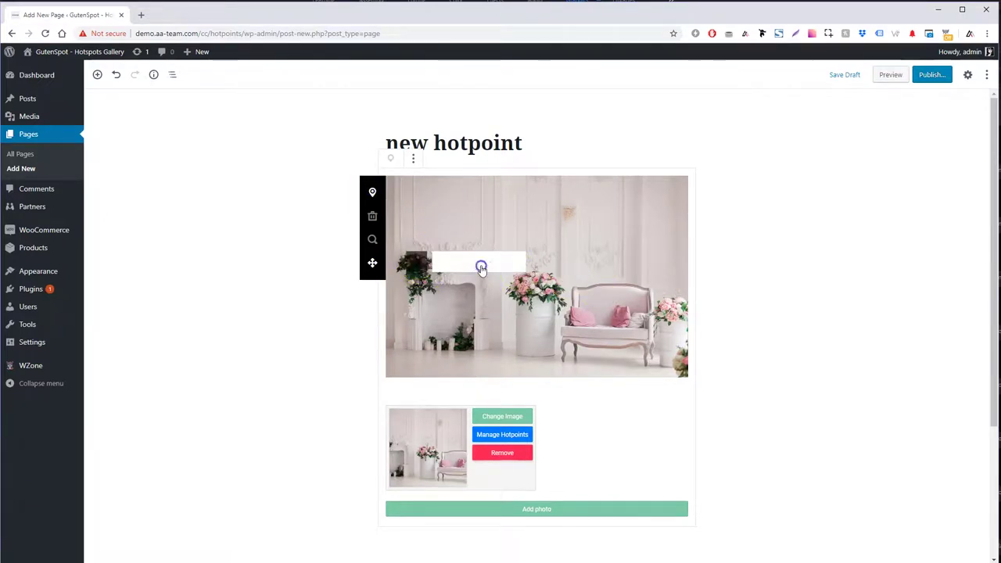
click(968, 74)
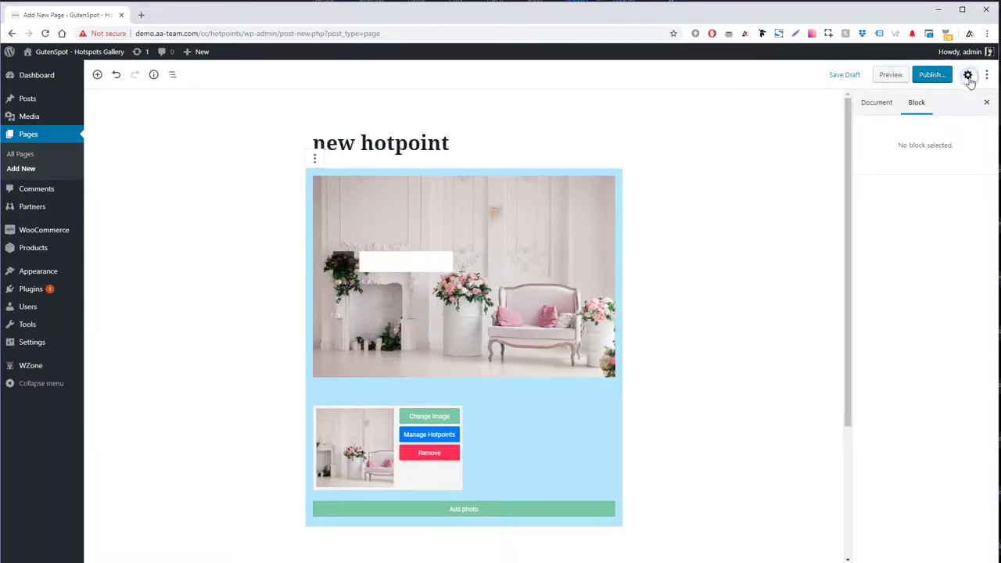
click(545, 409)
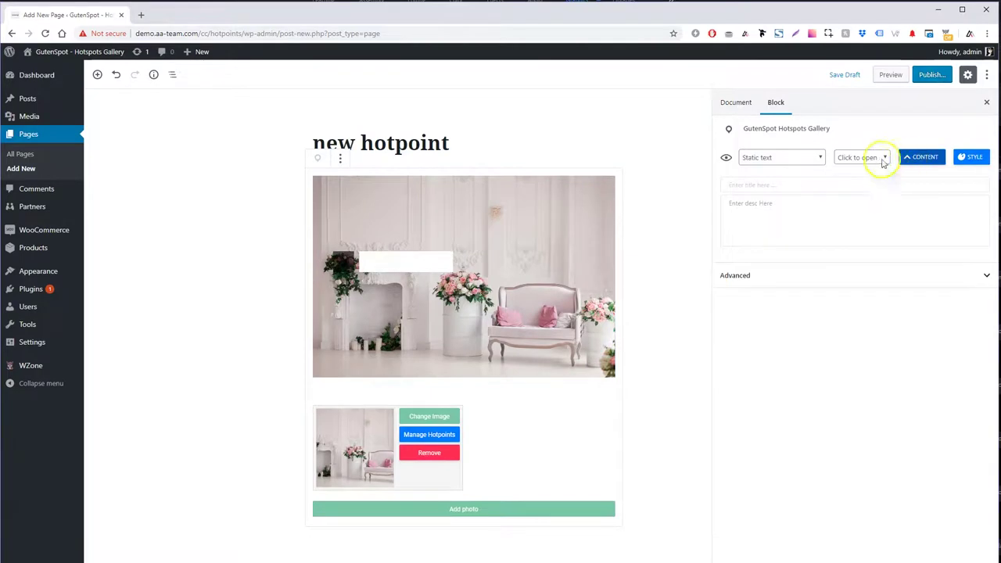
click(757, 191)
text(Static)
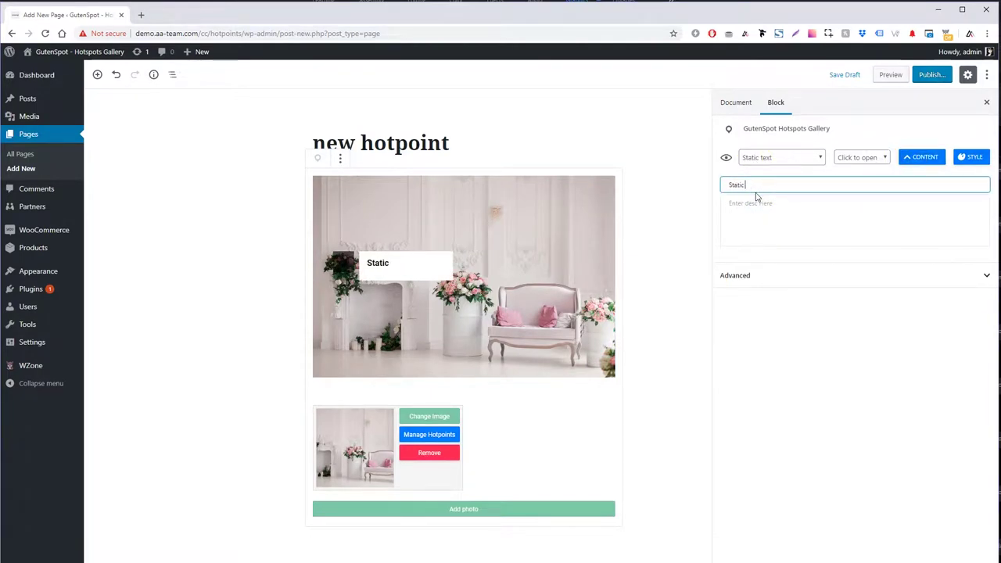
click(756, 197)
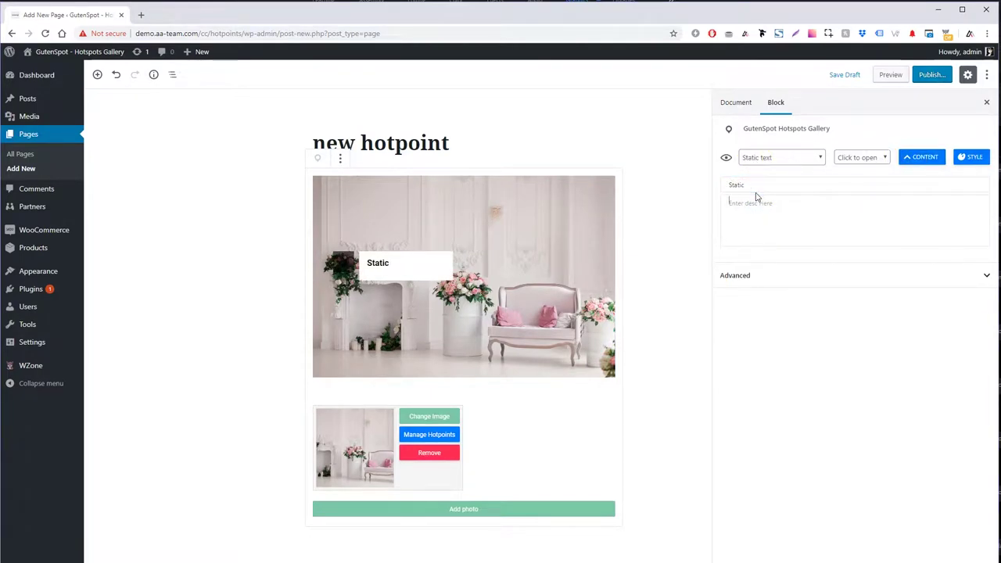
text(Hotpoint)
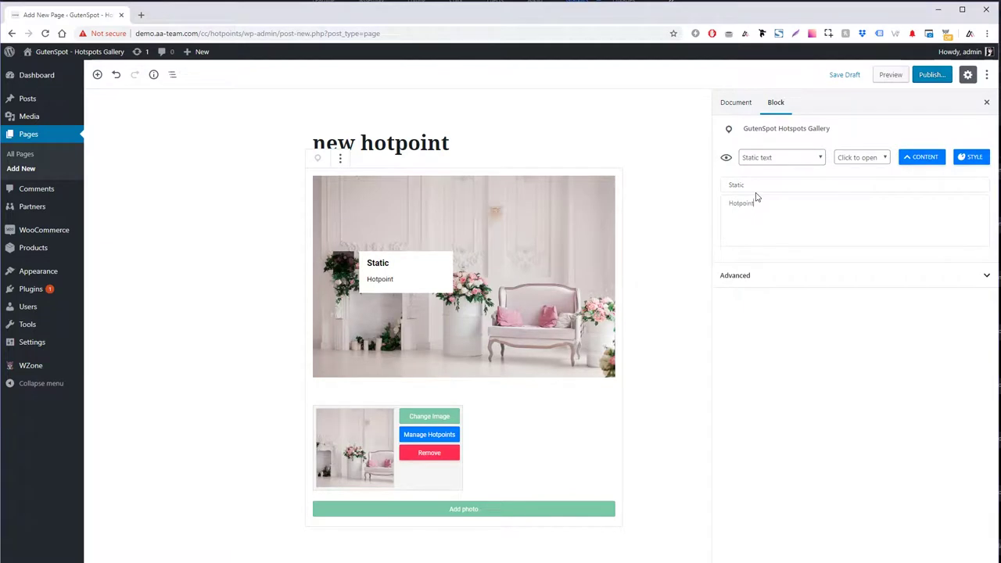
- Try the pin's other opening modes and return it to Click to open
click(856, 165)
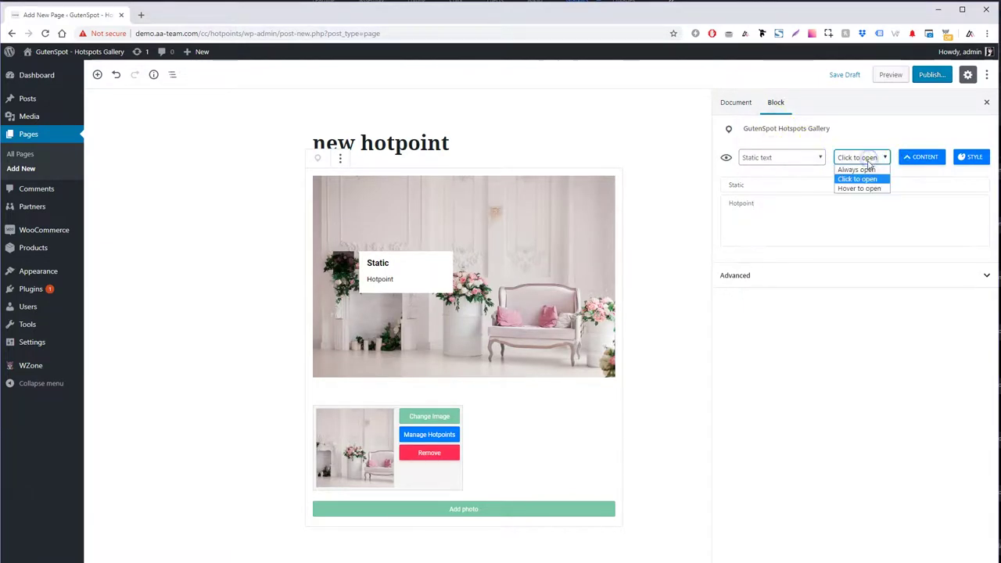
click(864, 173)
click(865, 163)
click(855, 172)
click(863, 161)
click(854, 185)
click(861, 165)
click(855, 177)
- Change the pin's type to Circle and its colour to white in the pin style settings
click(922, 159)
click(971, 158)
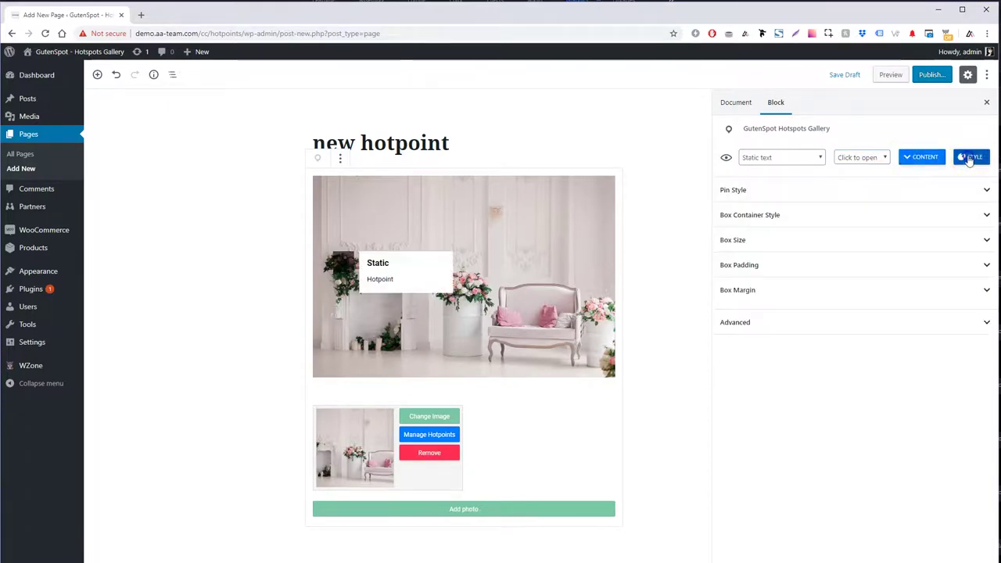
click(768, 188)
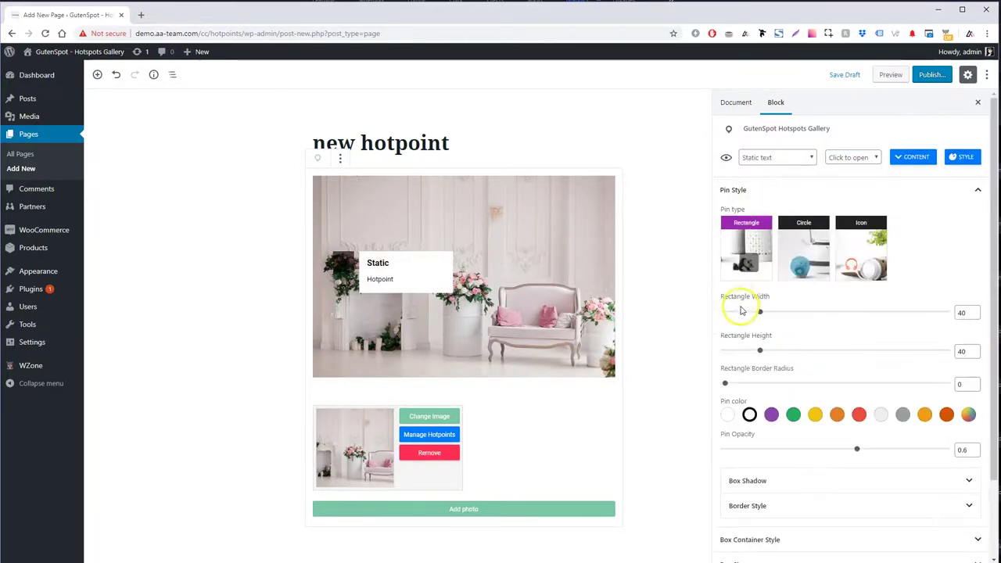
click(796, 258)
click(727, 342)
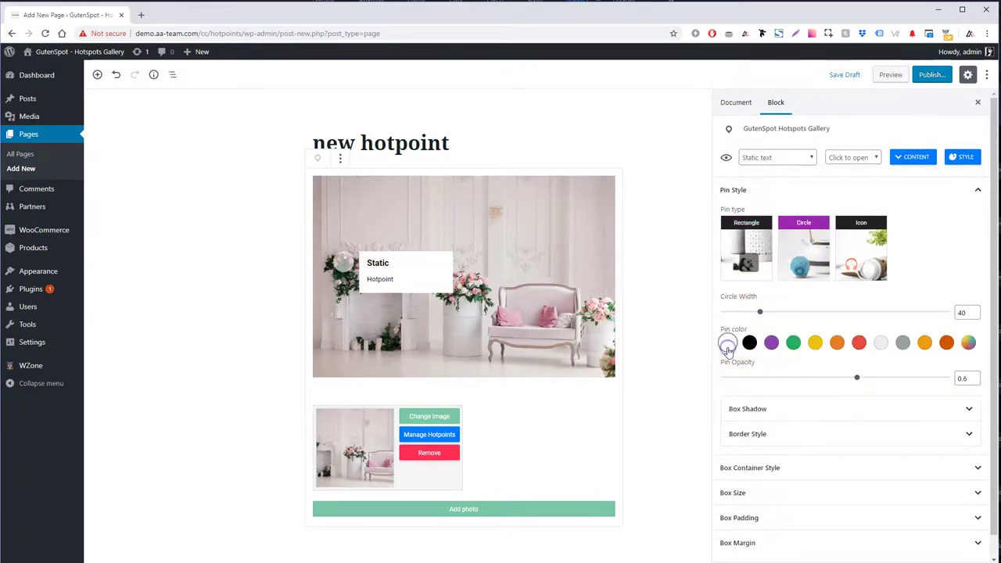
- Give the circular pin a solid white border with a width of 3
click(760, 433)
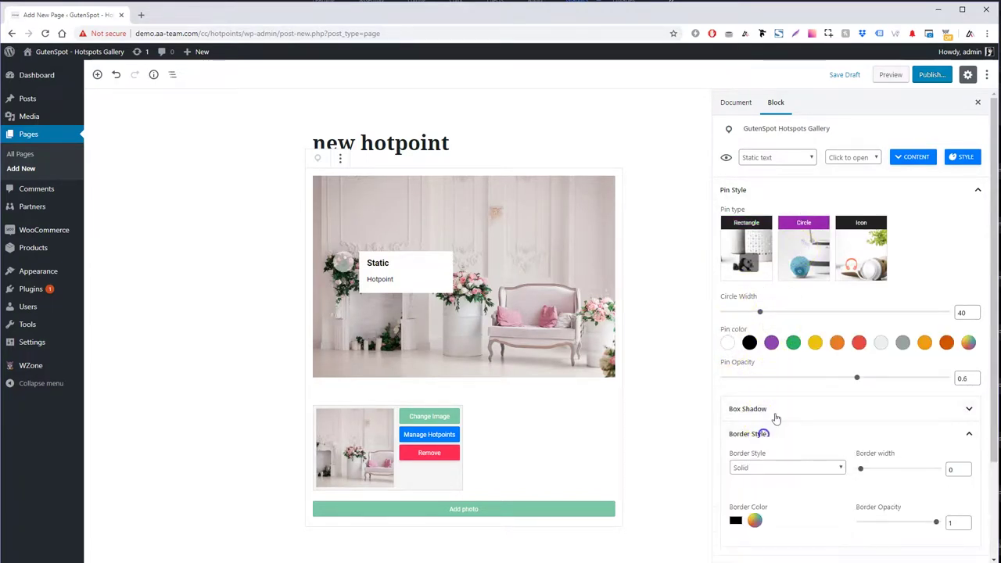
scroll(789, 380, down, 3)
drag(864, 366, 871, 366)
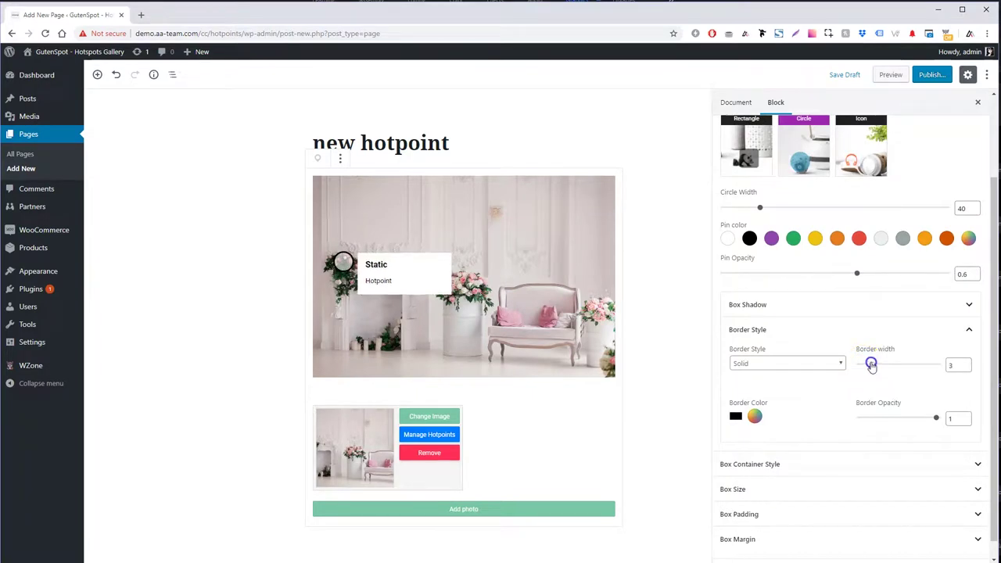
click(754, 416)
click(710, 448)
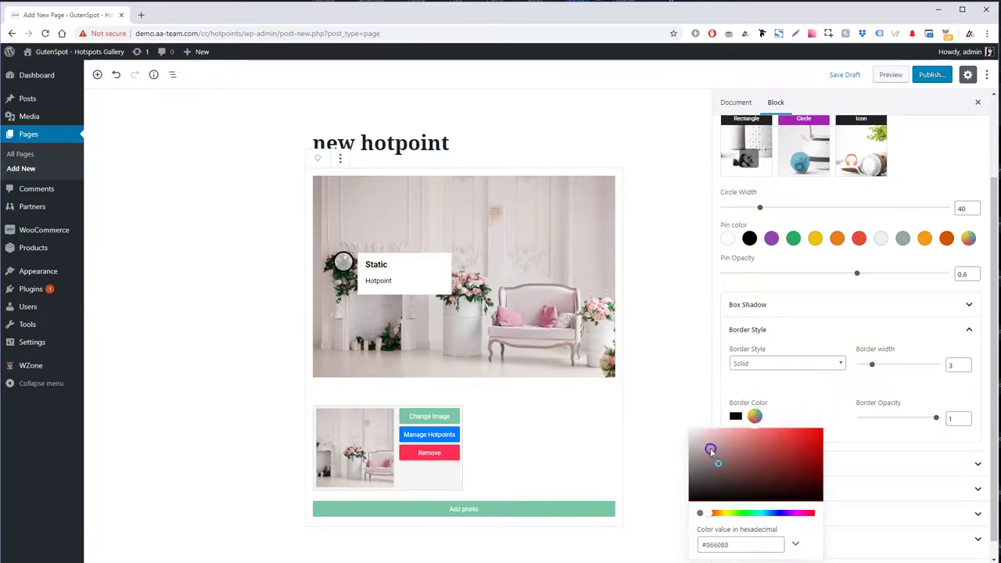
click(681, 409)
scroll(871, 381, up, 1)
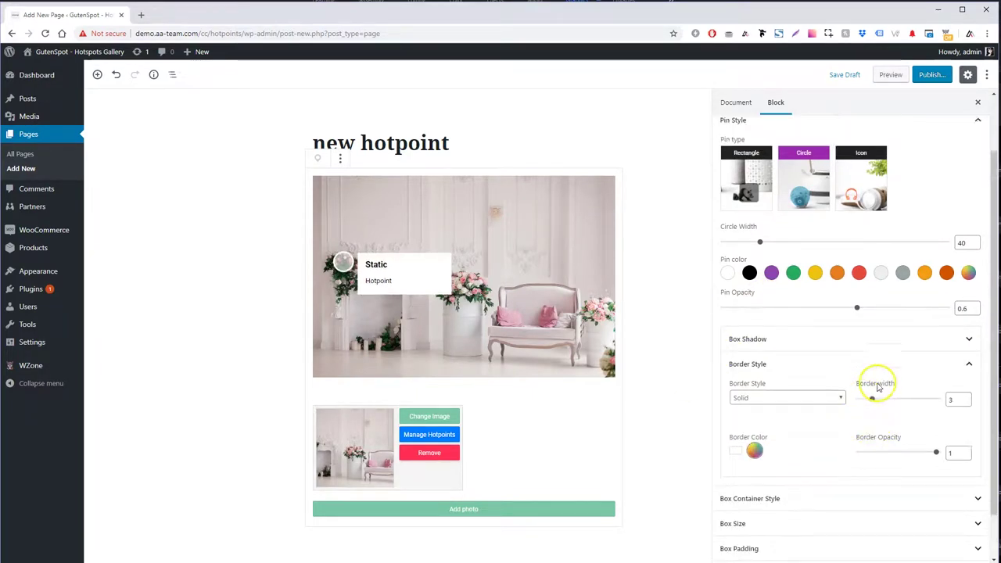
scroll(923, 227, up, 1)
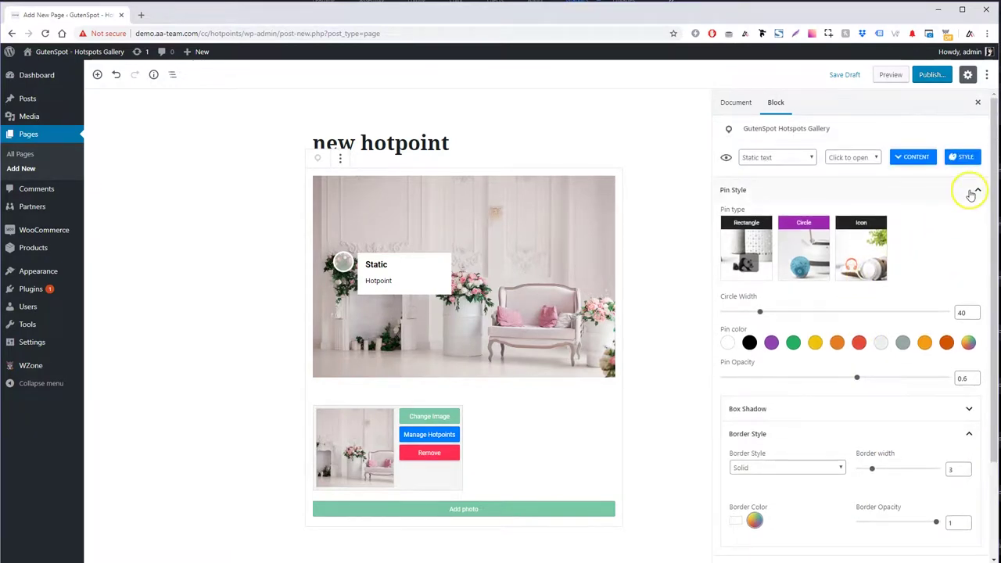
- Set the box container's font colour to white and its background colour to green
click(969, 191)
click(761, 217)
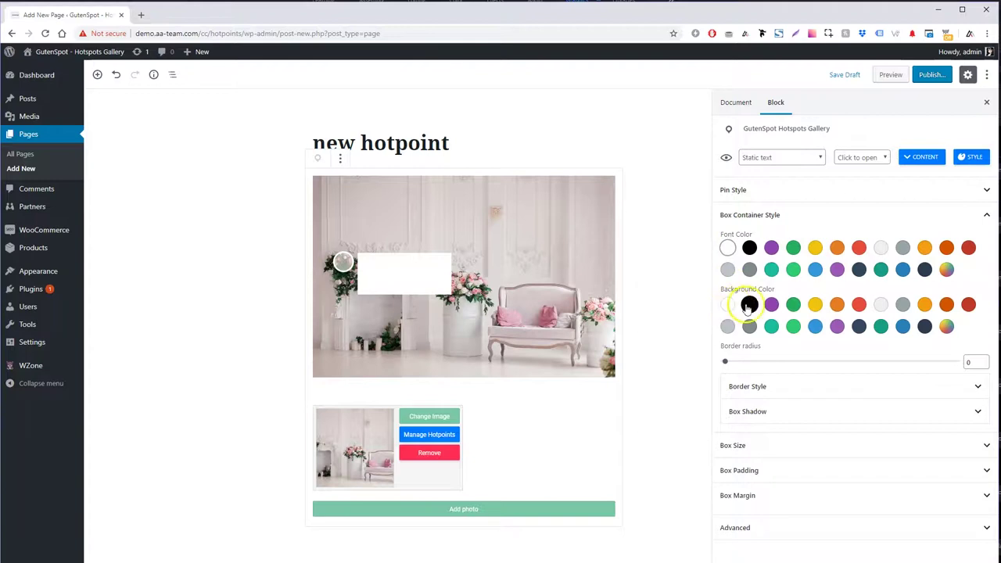
click(749, 304)
click(751, 327)
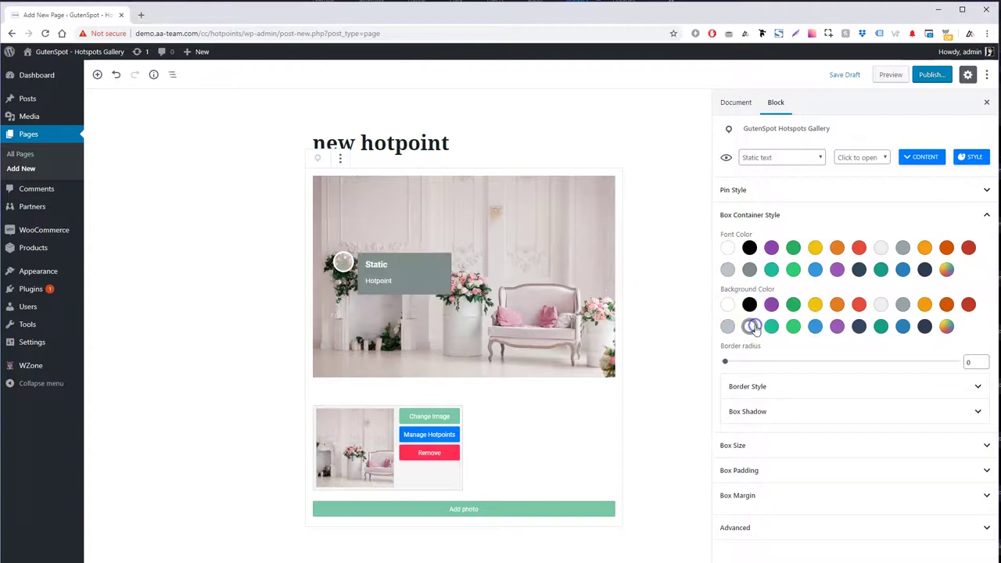
click(793, 304)
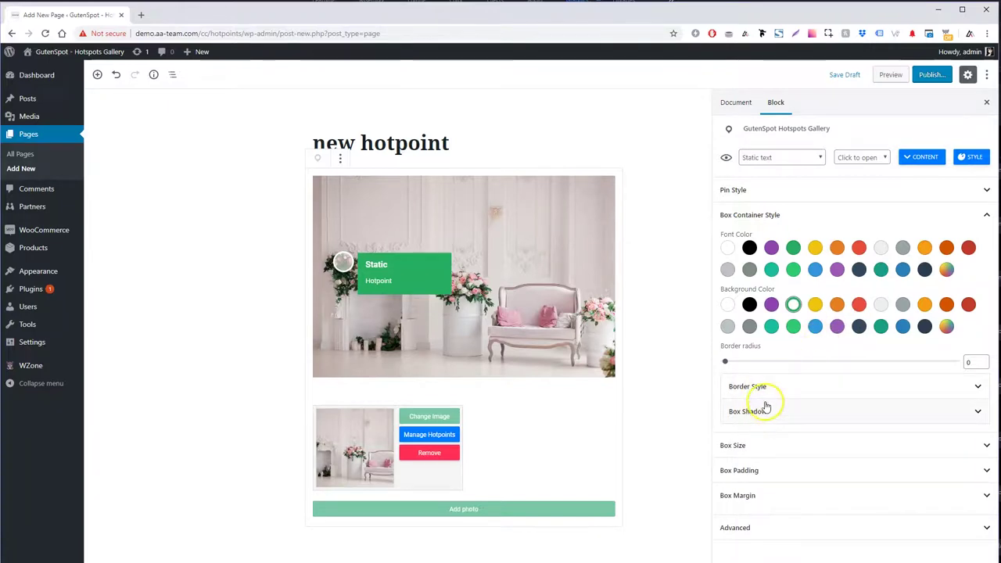
- Set the box container's border radius to 11, keep its border style Solid, and close the style settings
click(806, 386)
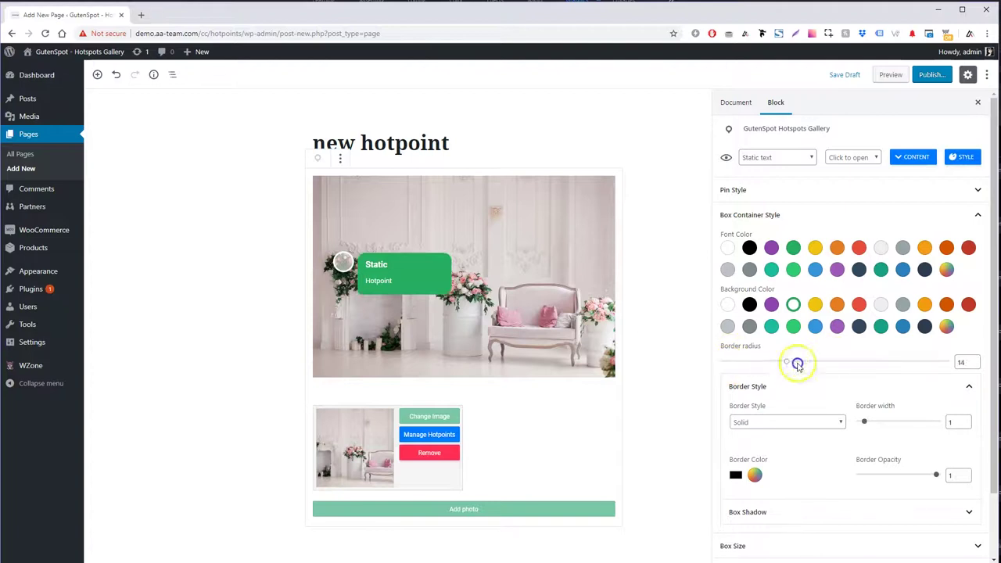
click(754, 474)
click(751, 422)
click(753, 422)
scroll(833, 437, down, 1)
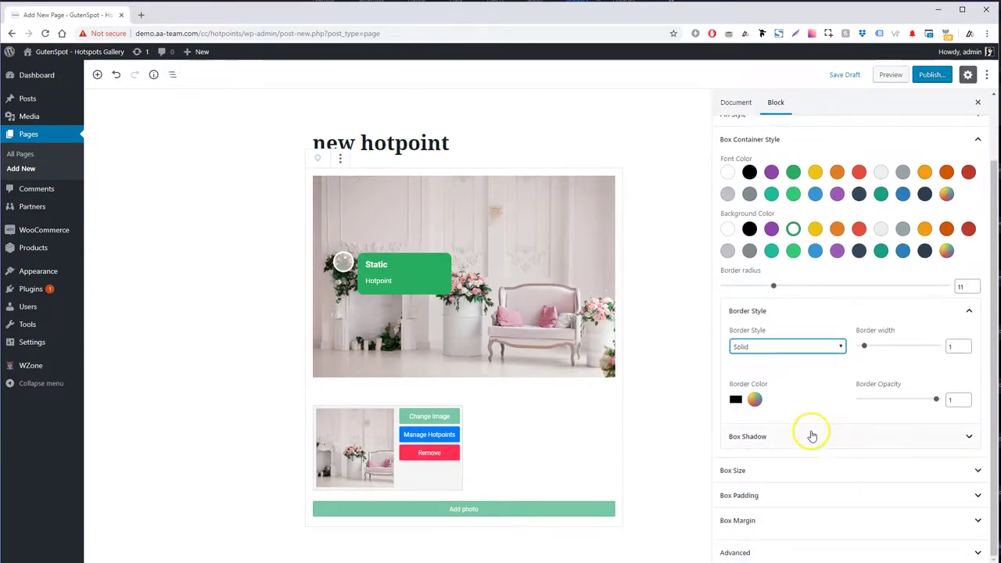
scroll(829, 337, up, 1)
click(802, 208)
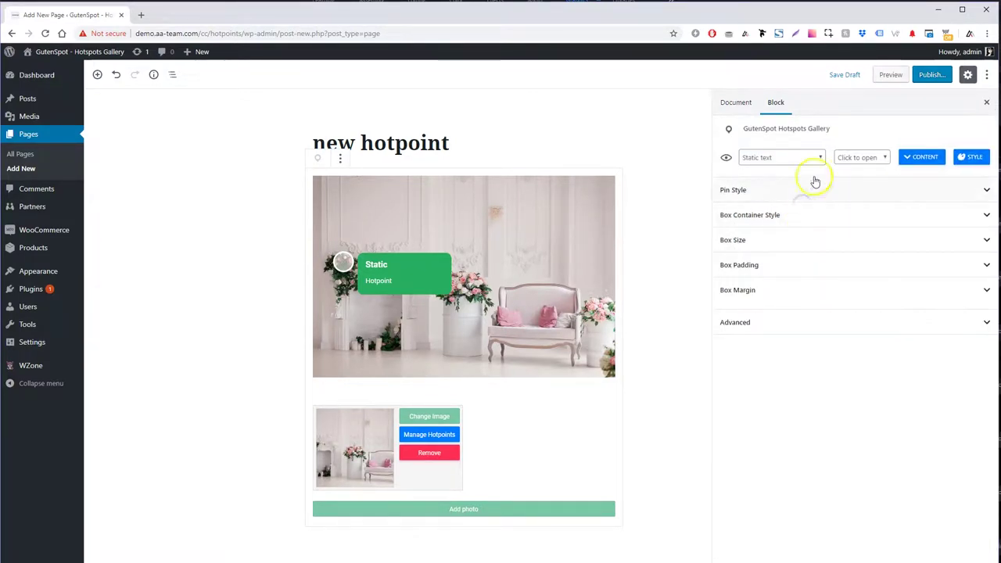
click(970, 157)
- Publish the page and open its live version
click(938, 75)
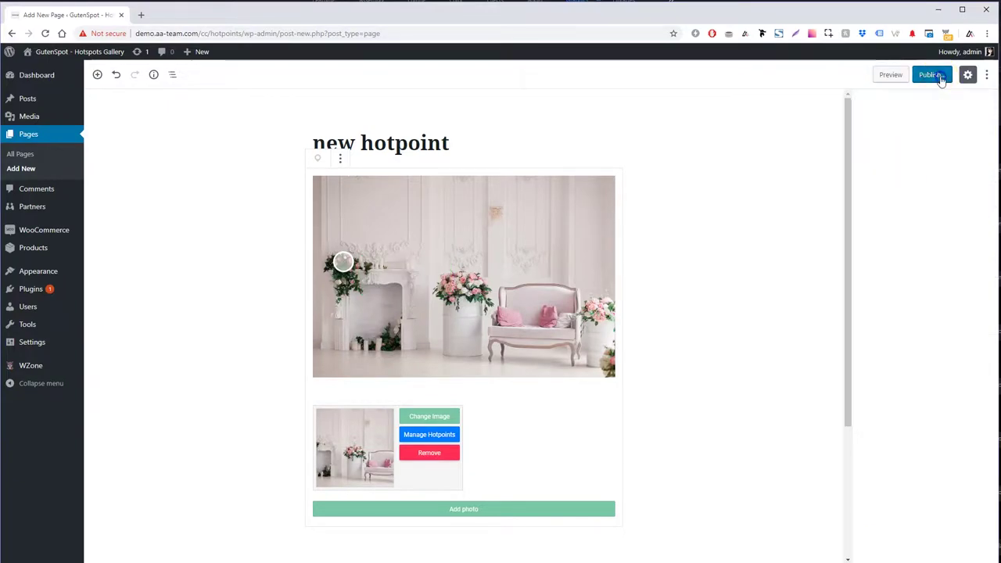
click(939, 75)
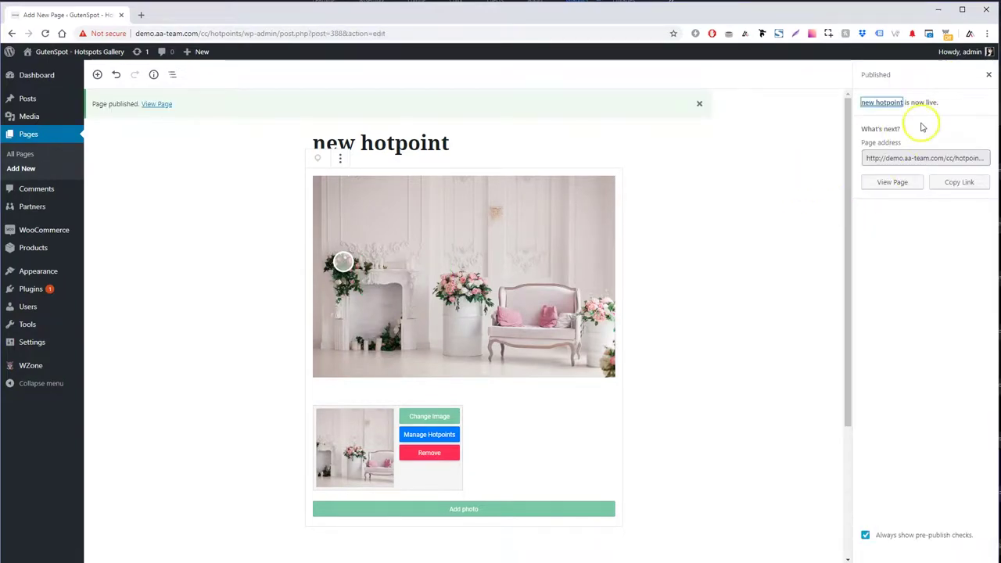
click(891, 193)
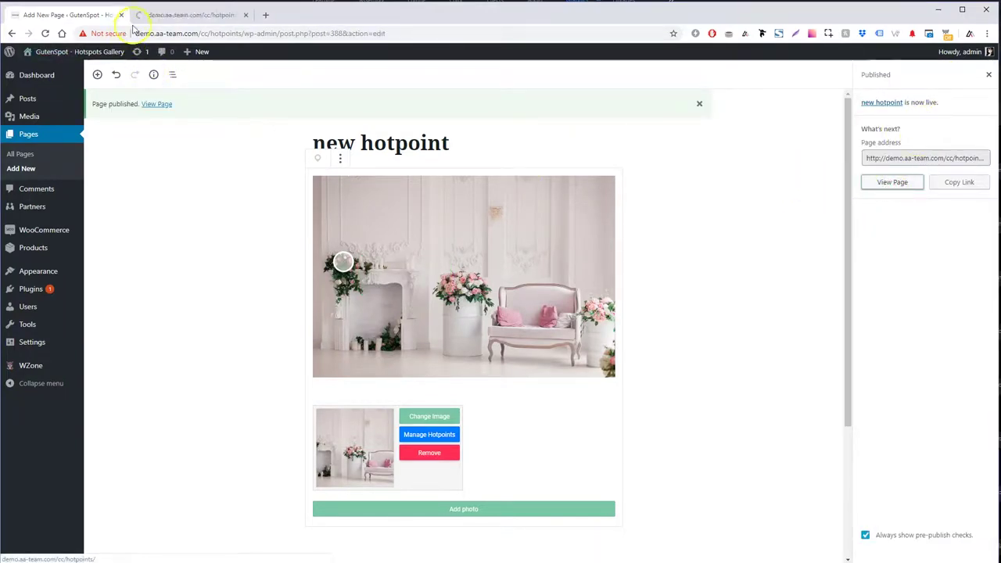
click(201, 9)
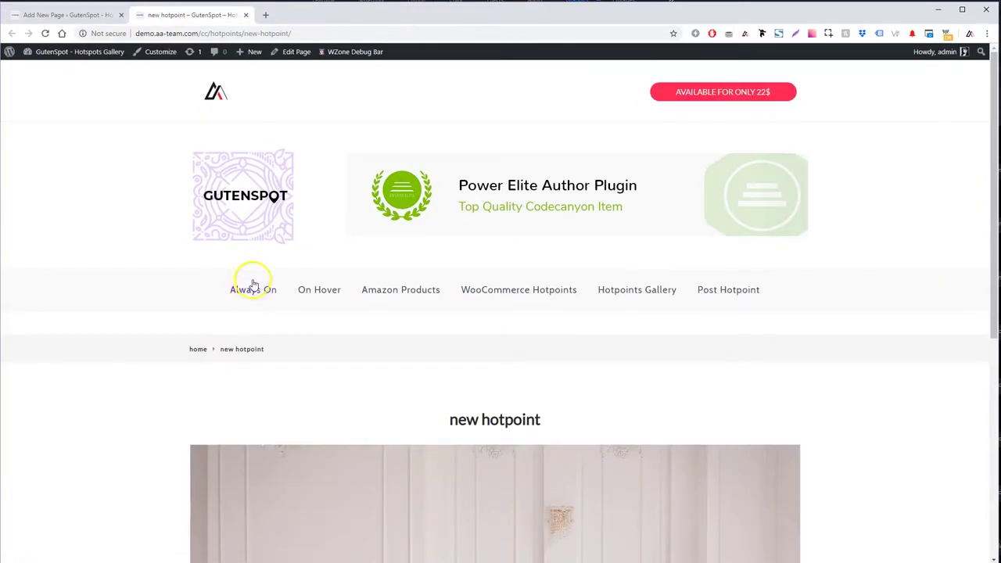
- Test the static text hotspot on the live page by repeatedly opening and closing its popup
scroll(250, 268, down, 5)
click(255, 226)
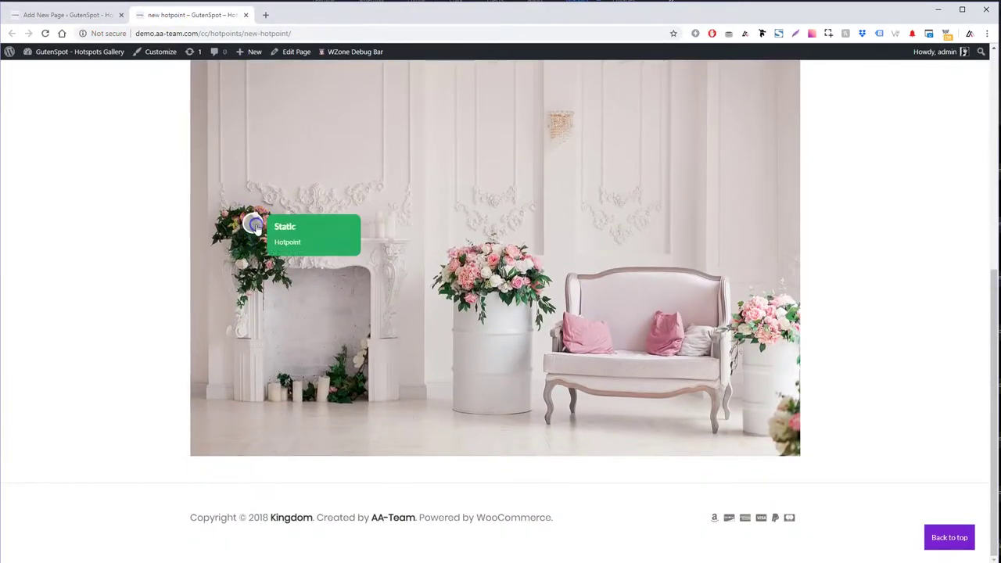
click(252, 225)
click(252, 225)
click(253, 225)
click(252, 224)
click(253, 225)
click(253, 225)
scroll(253, 224, up, 2)
- Return to the page editor and add a second hotspot on the flower arrangement in the middle of the image
click(88, 16)
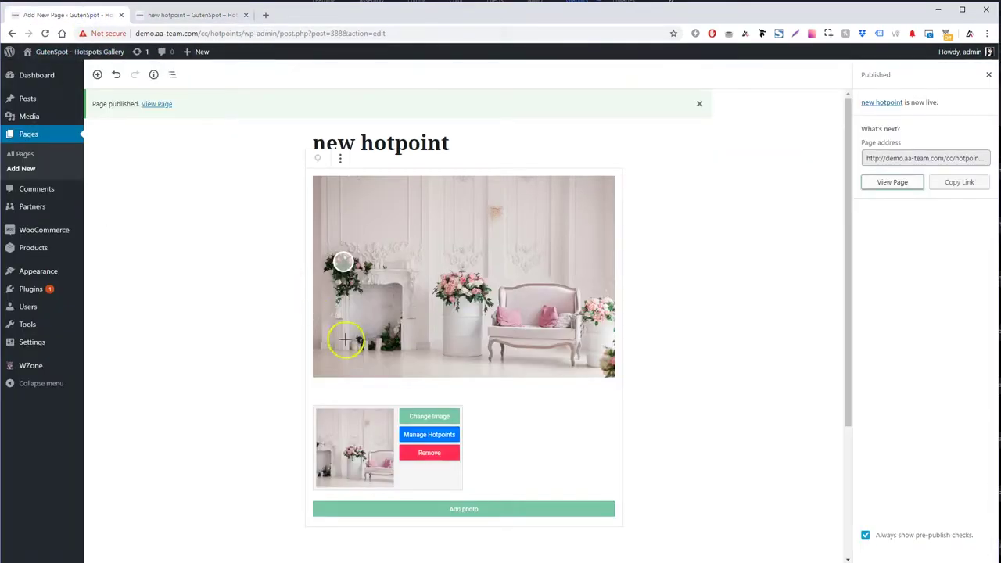
click(298, 193)
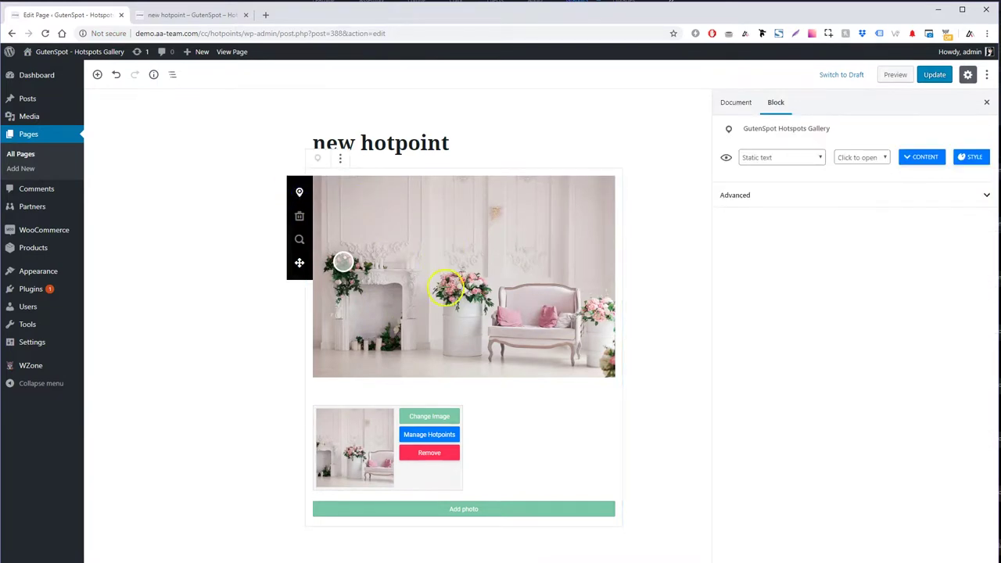
click(446, 282)
- Set the second hotspot's content type to Amazon Product
click(775, 187)
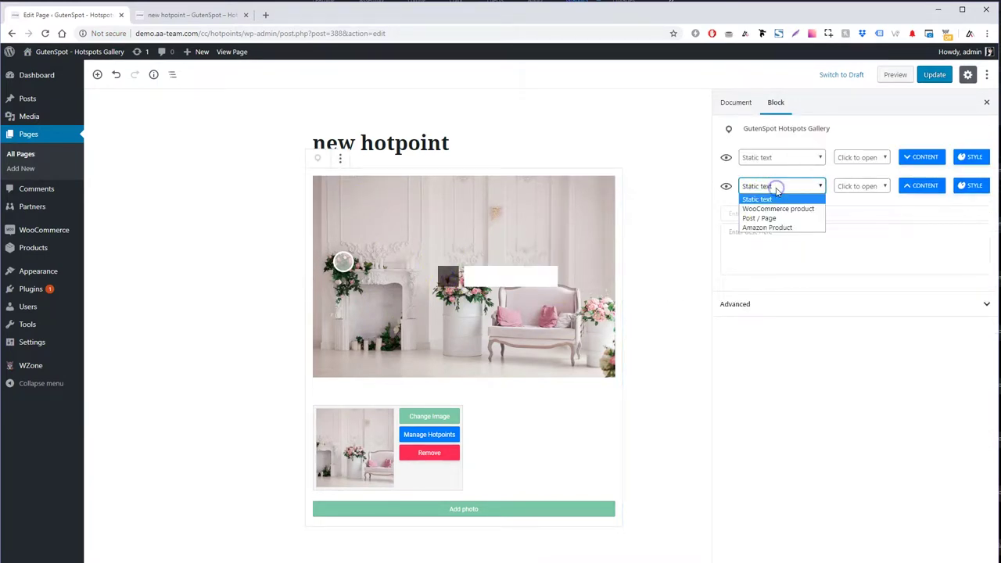
click(778, 207)
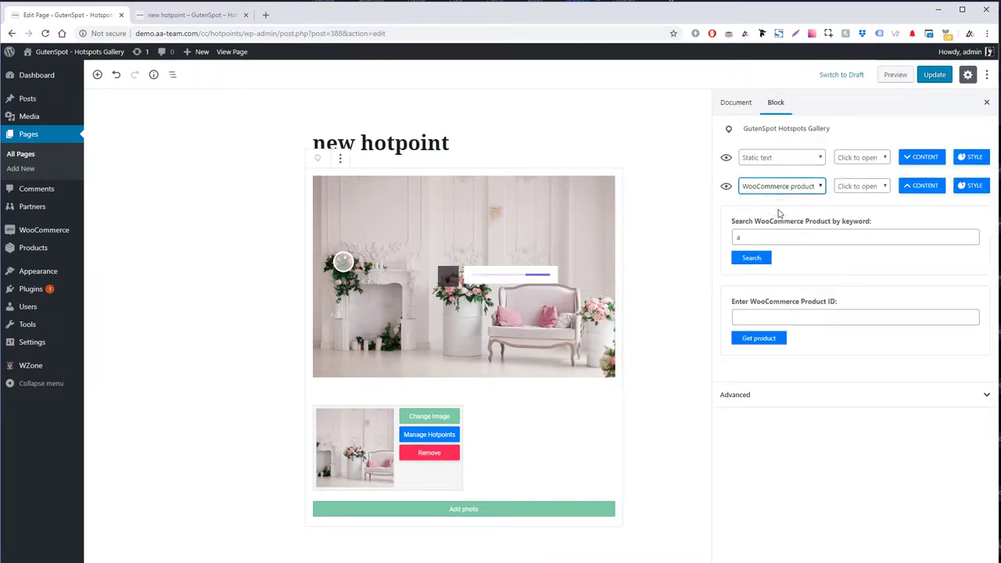
click(771, 192)
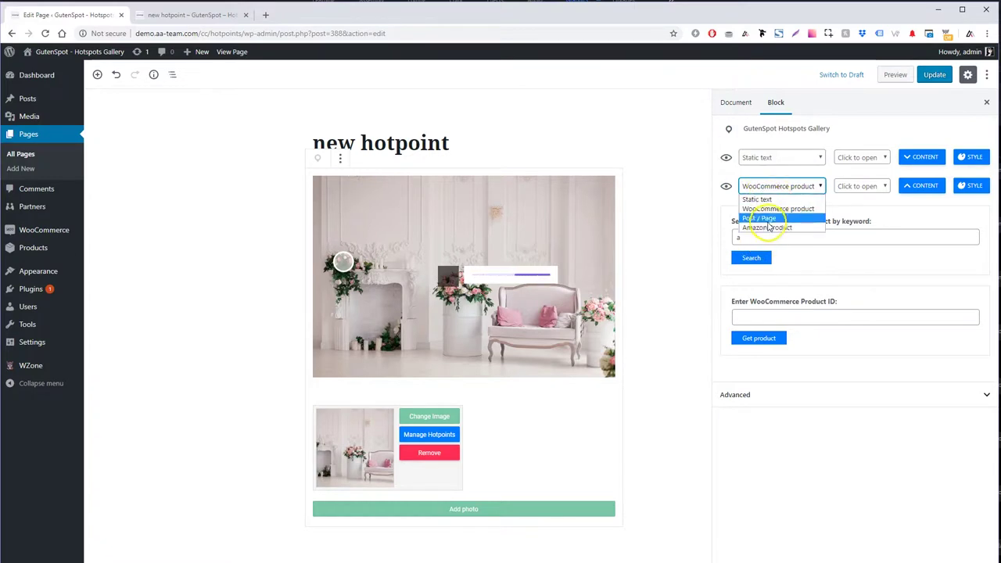
click(761, 288)
- Search the Amazon products for "roses" and look through the results
click(739, 238)
text(roses)
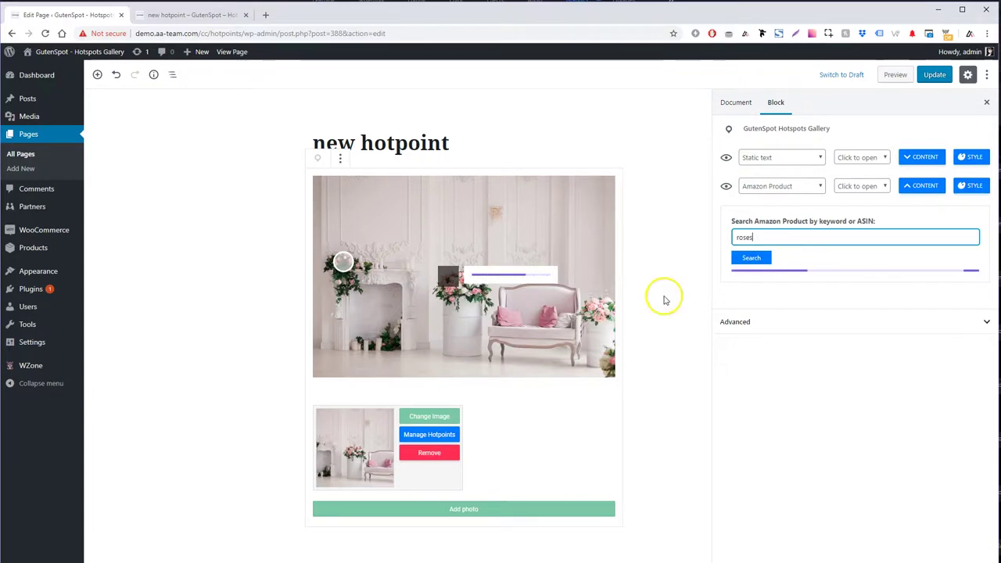
click(756, 259)
scroll(820, 346, down, 5)
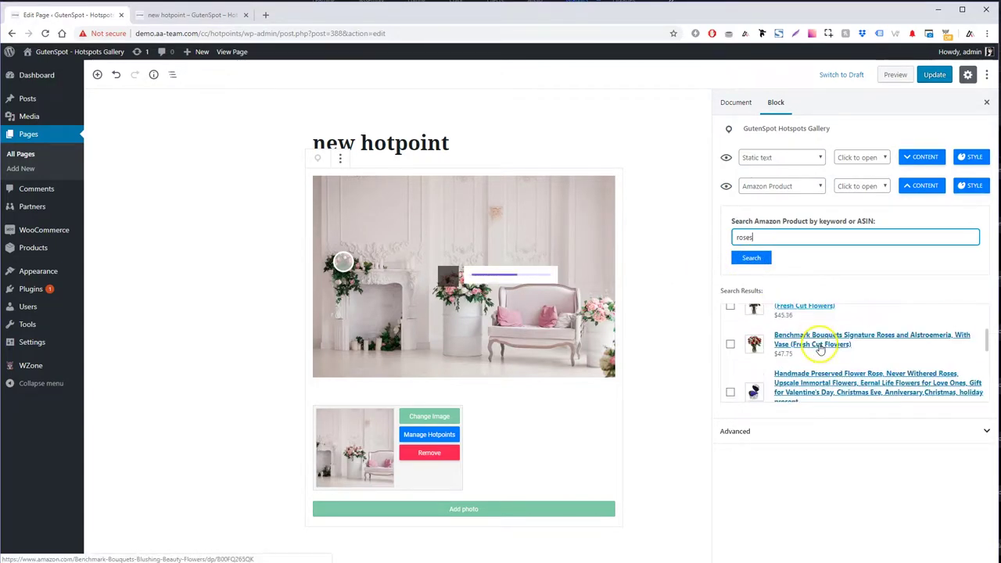
scroll(819, 346, up, 5)
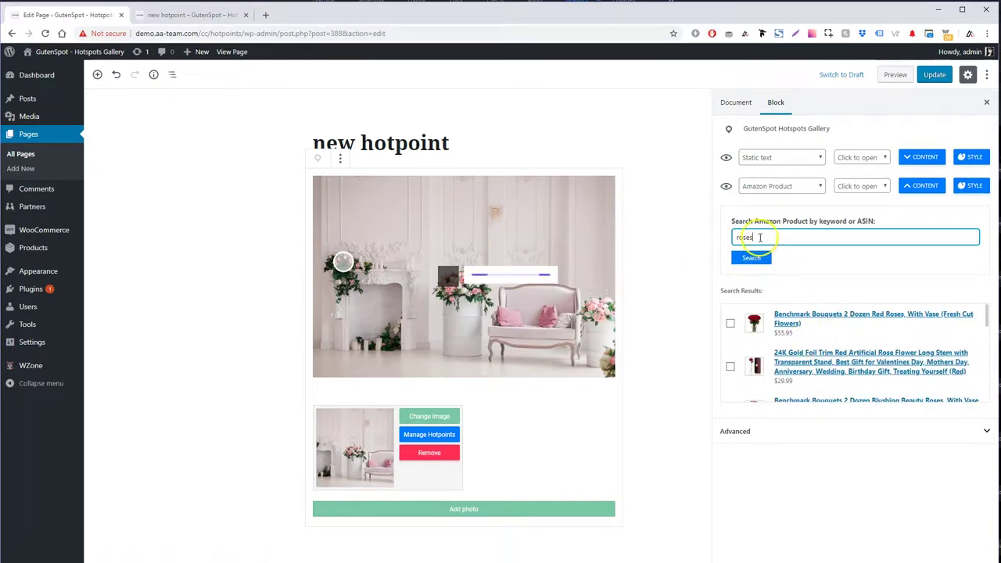
- Search the Amazon products for "pink roses" and assign GlobalRose 50 Pink Roses - Fresh Valentine's Day Flowers to the hotspot
double_click(759, 237)
text(pink)
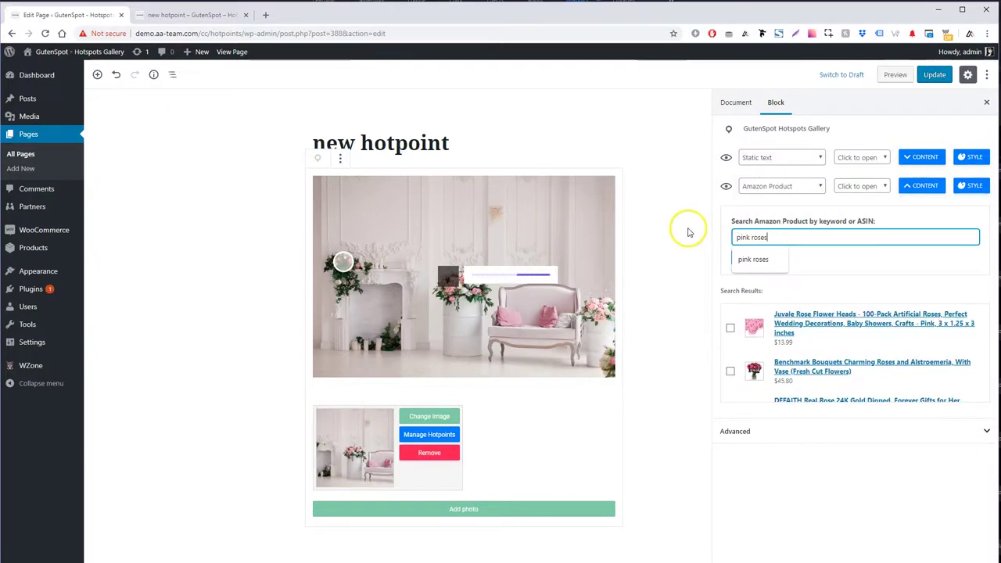
scroll(811, 365, down, 3)
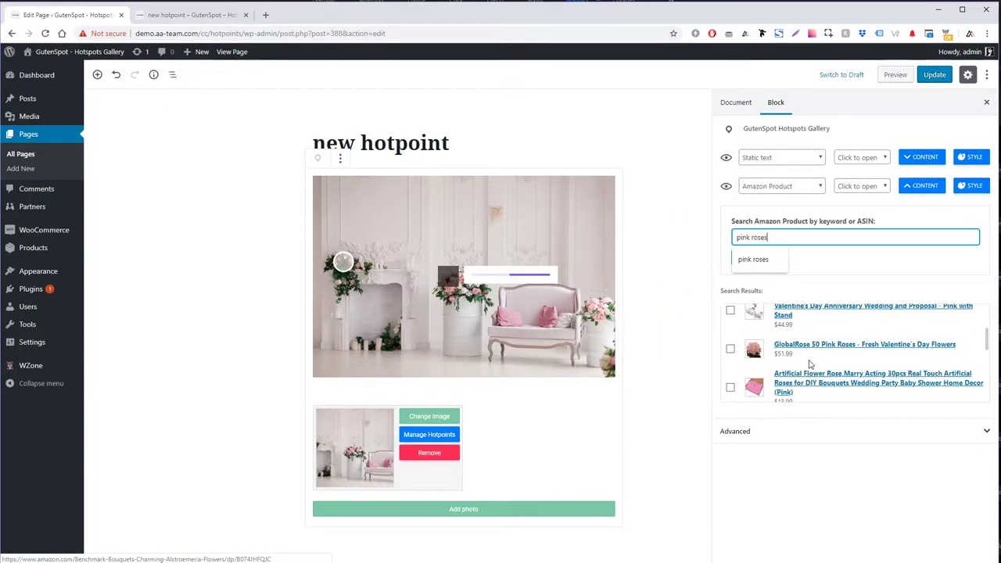
scroll(806, 358, down, 3)
scroll(802, 353, down, 1)
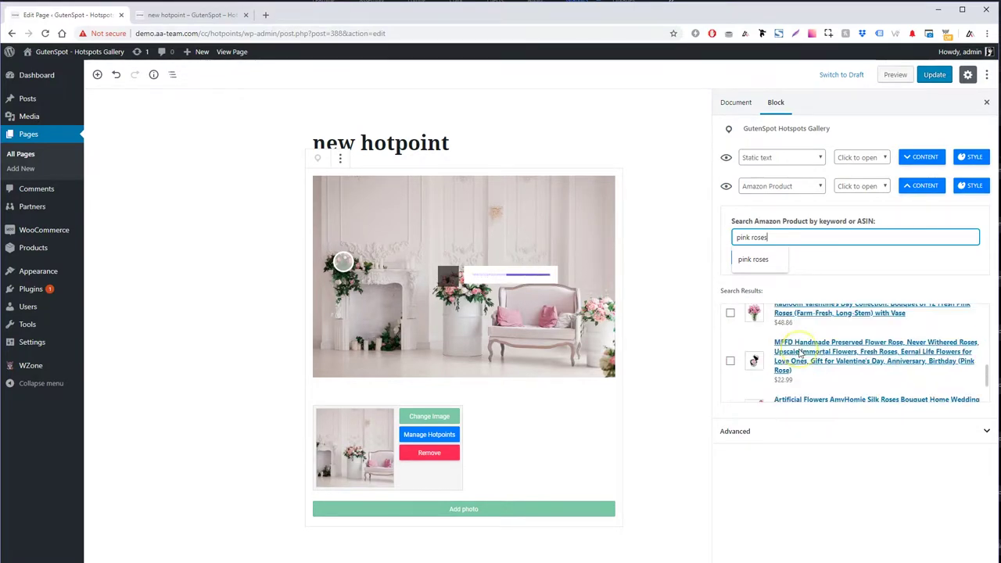
scroll(800, 353, down, 2)
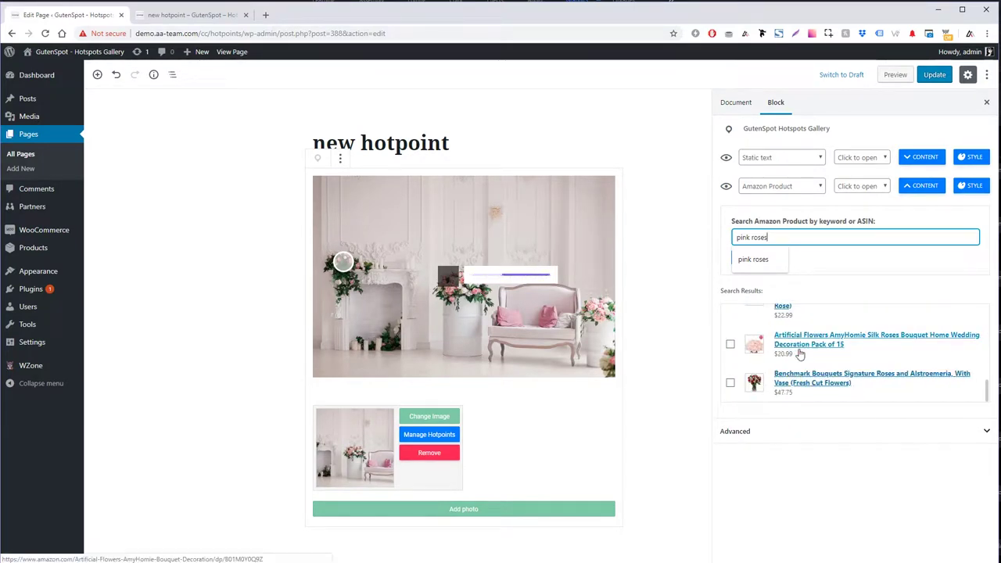
scroll(800, 354, up, 1)
scroll(800, 353, up, 2)
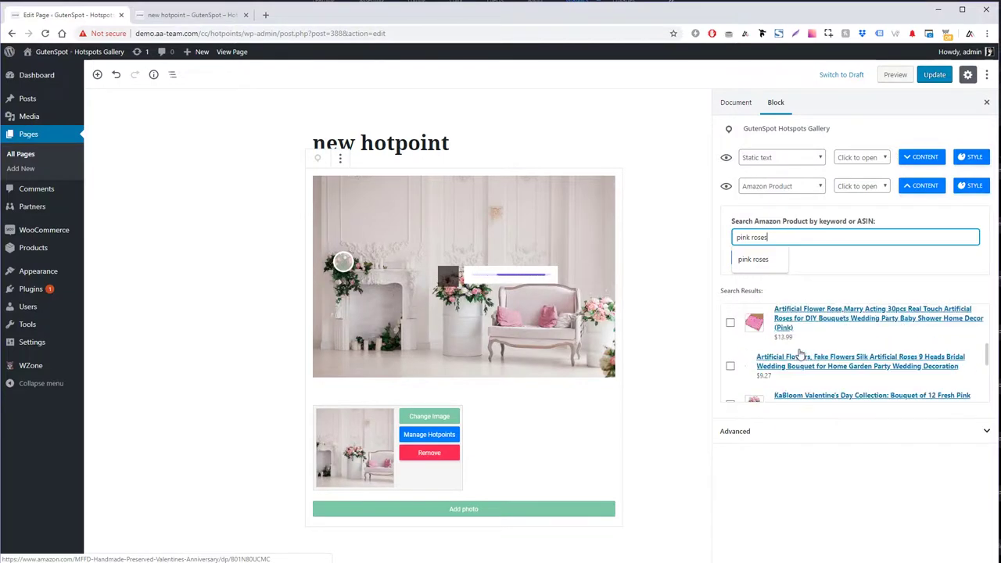
scroll(800, 354, down, 2)
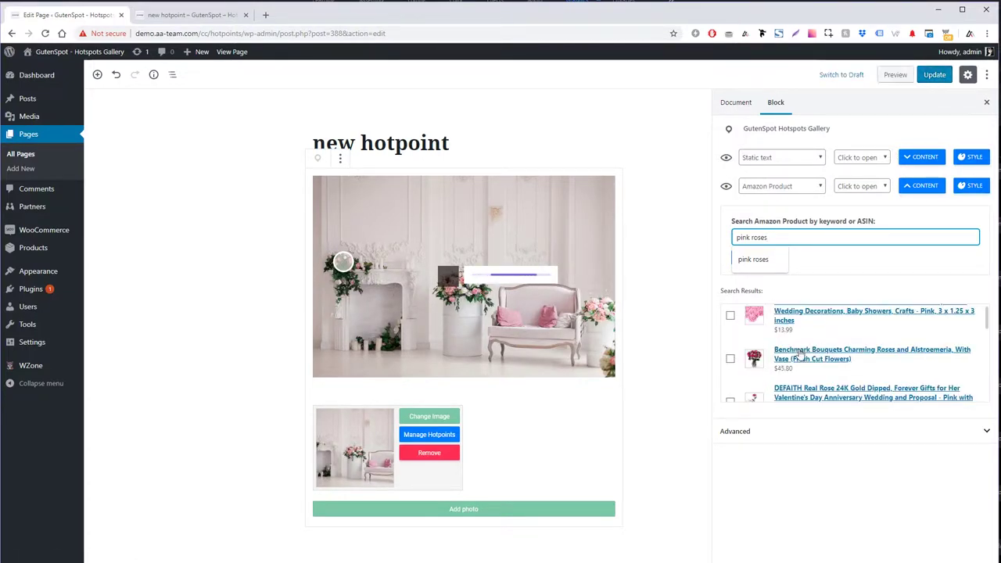
scroll(800, 353, down, 1)
click(730, 389)
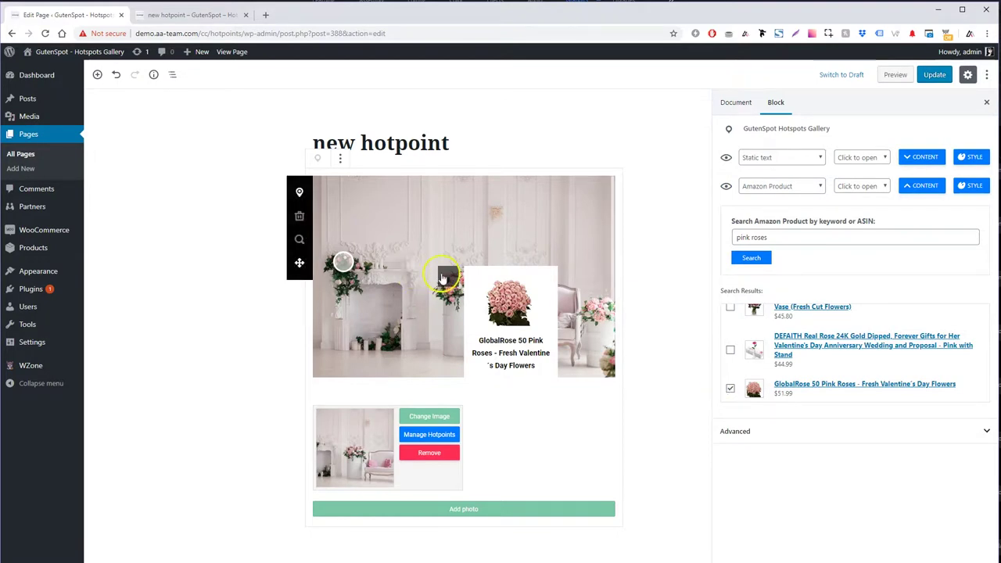
- Collapse the Amazon product hotspot's content settings and keep its trigger as Click to open
click(444, 277)
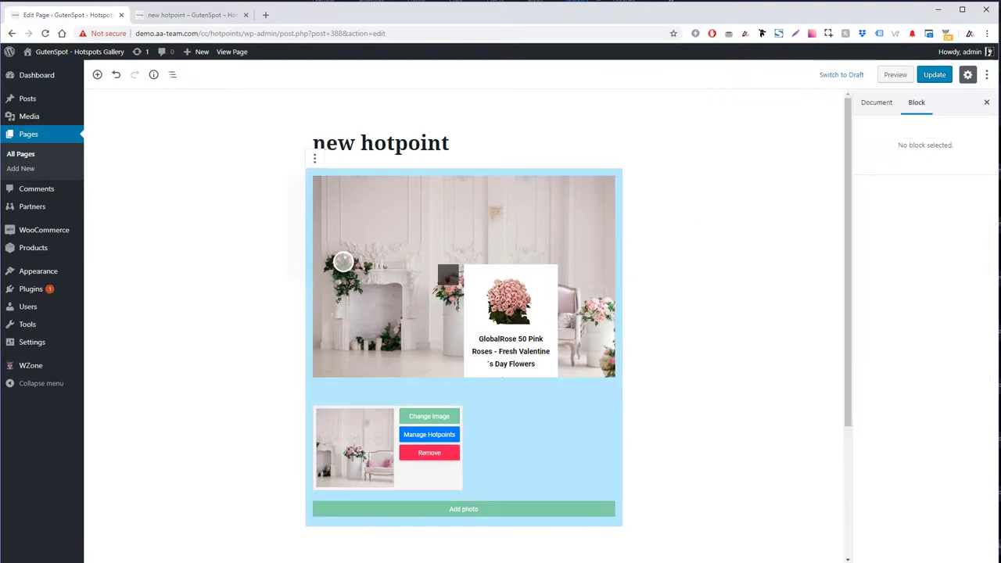
click(575, 438)
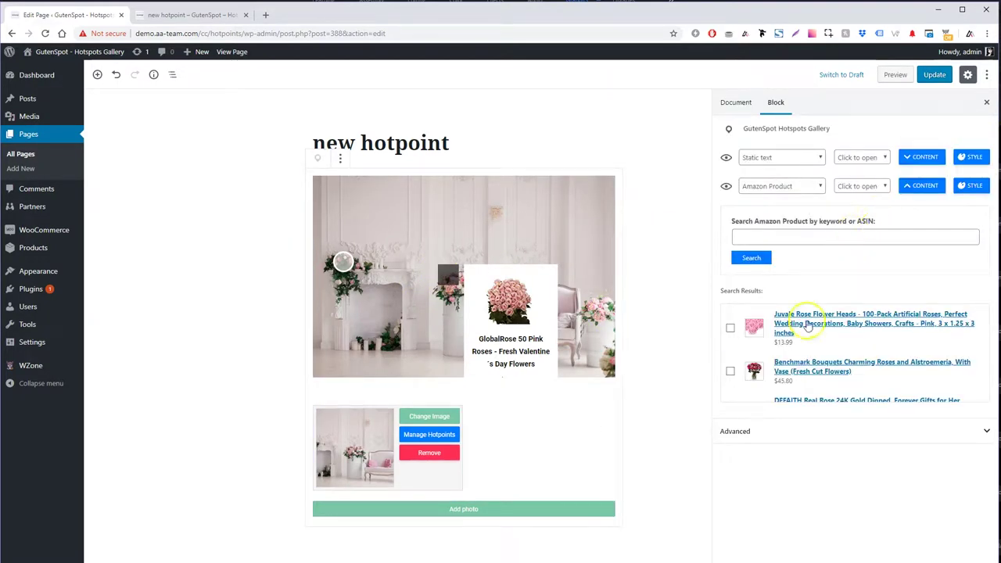
click(911, 190)
click(859, 186)
click(861, 185)
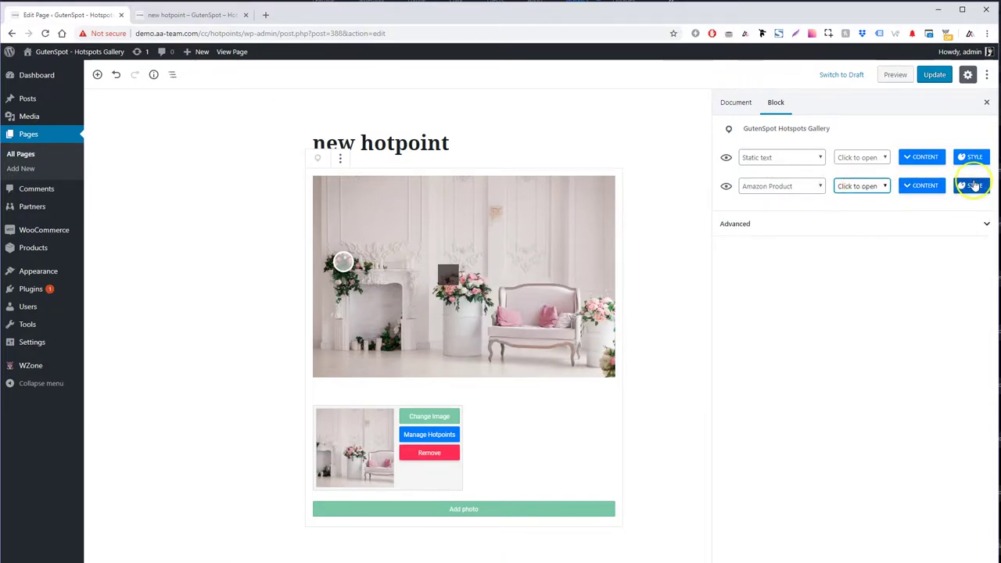
- Set the Amazon product hotspot's pin type to Icon and bring up the icon picker
click(972, 185)
click(766, 221)
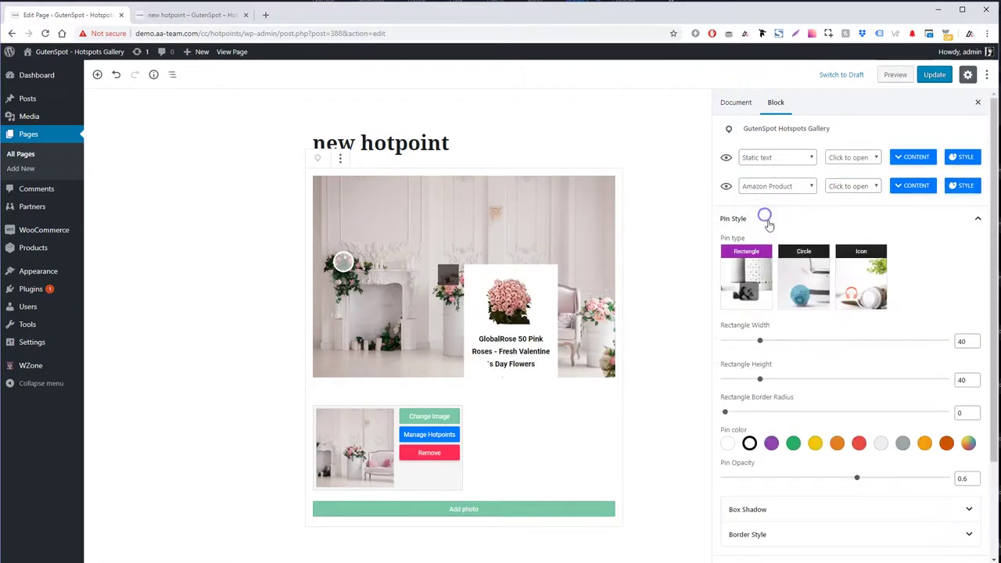
click(861, 278)
click(794, 340)
- Show all Material Icons, choose the flower-shaped filter icon for the pin, and close the icon picker
scroll(923, 374, down, 1)
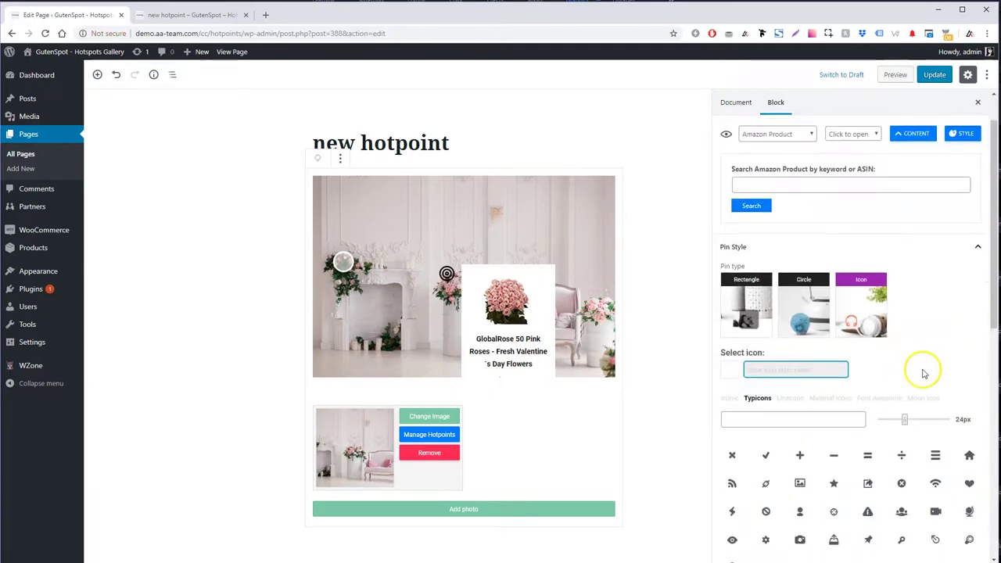
click(792, 398)
scroll(933, 364, down, 2)
scroll(932, 364, down, 1)
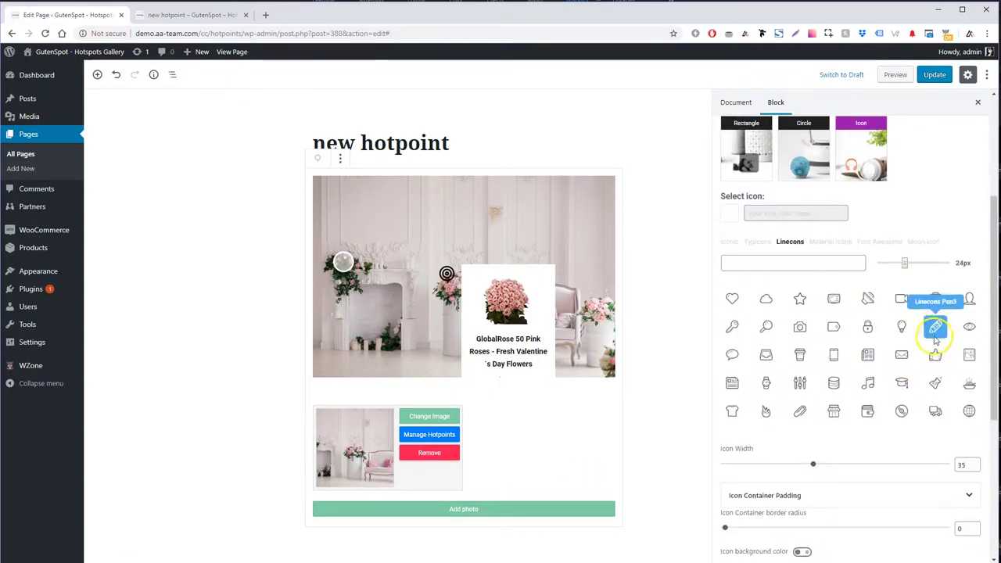
click(829, 244)
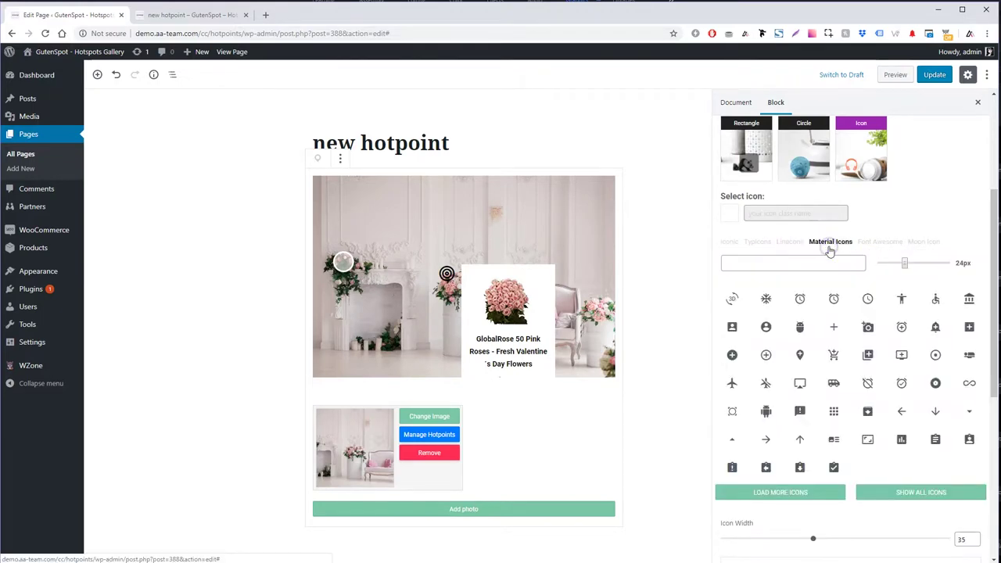
click(912, 491)
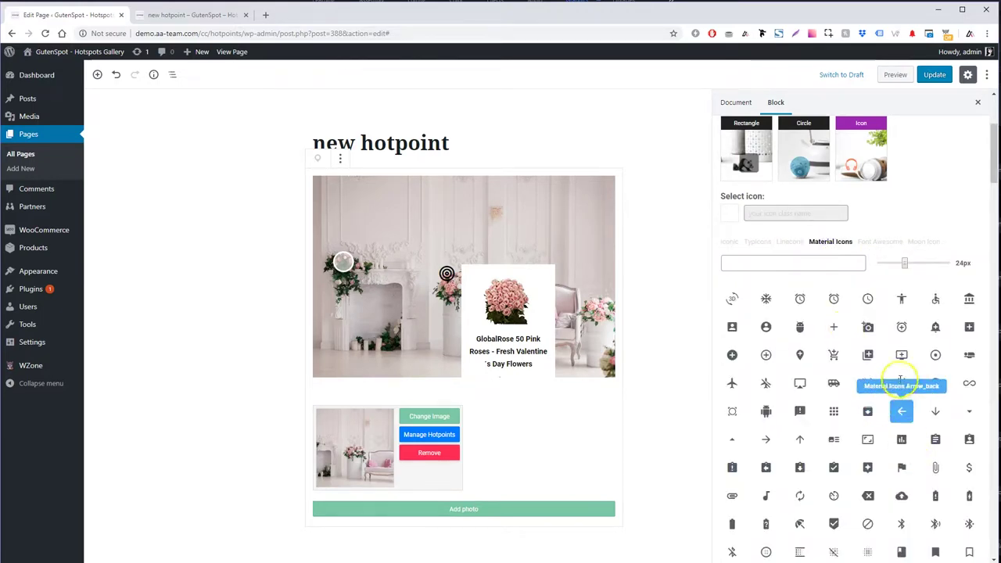
scroll(909, 375, down, 2)
scroll(925, 313, down, 2)
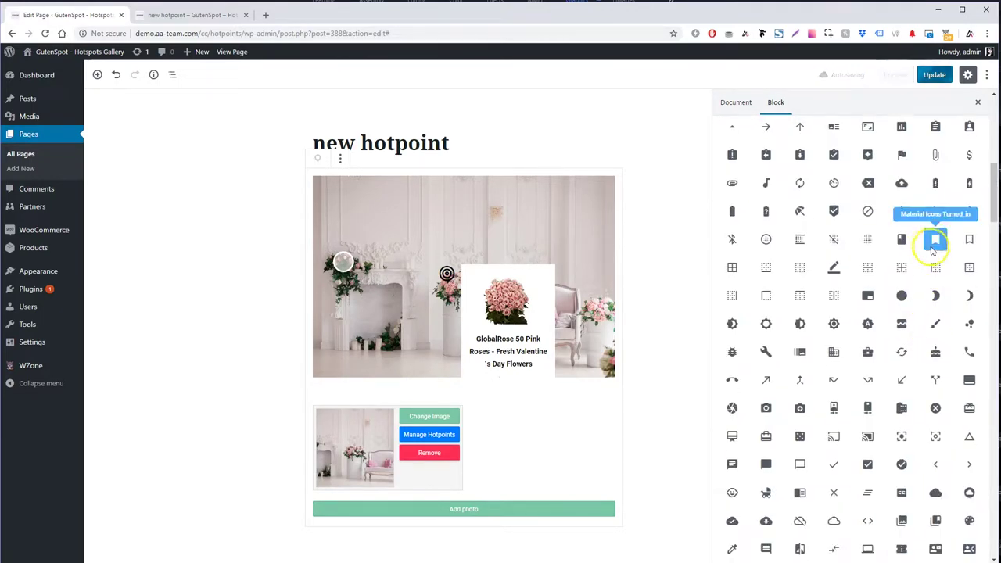
scroll(822, 331, down, 3)
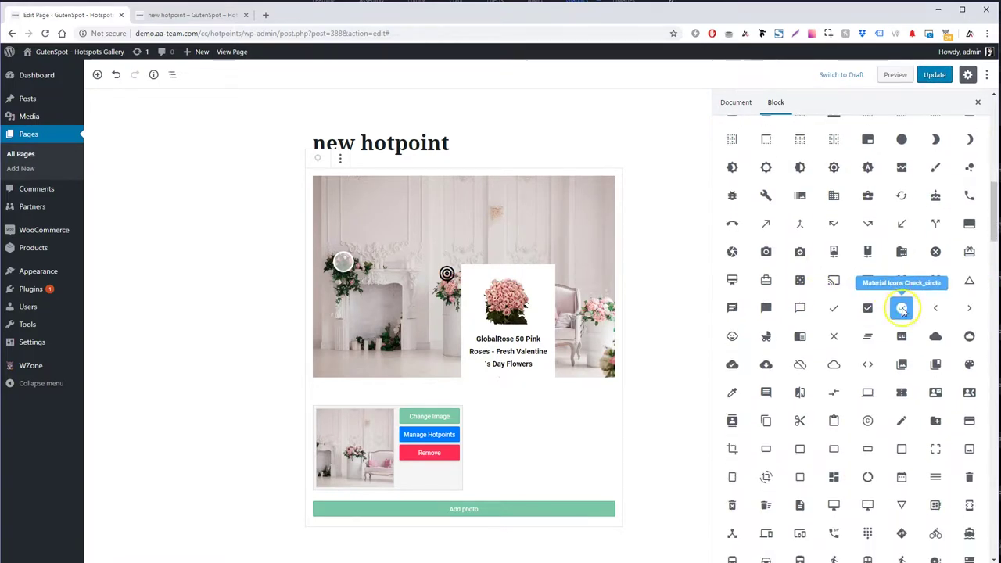
scroll(902, 311, down, 3)
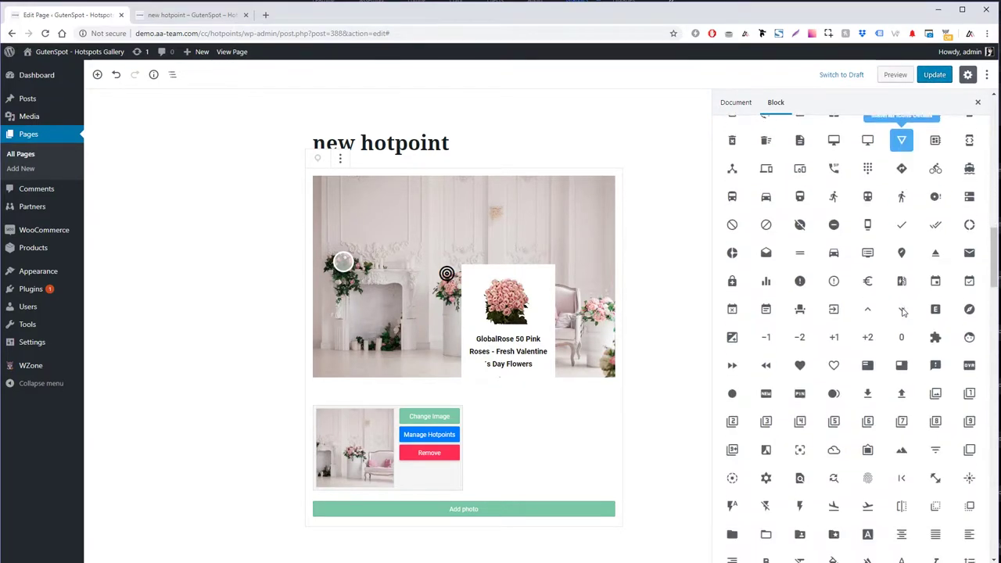
scroll(902, 309, down, 1)
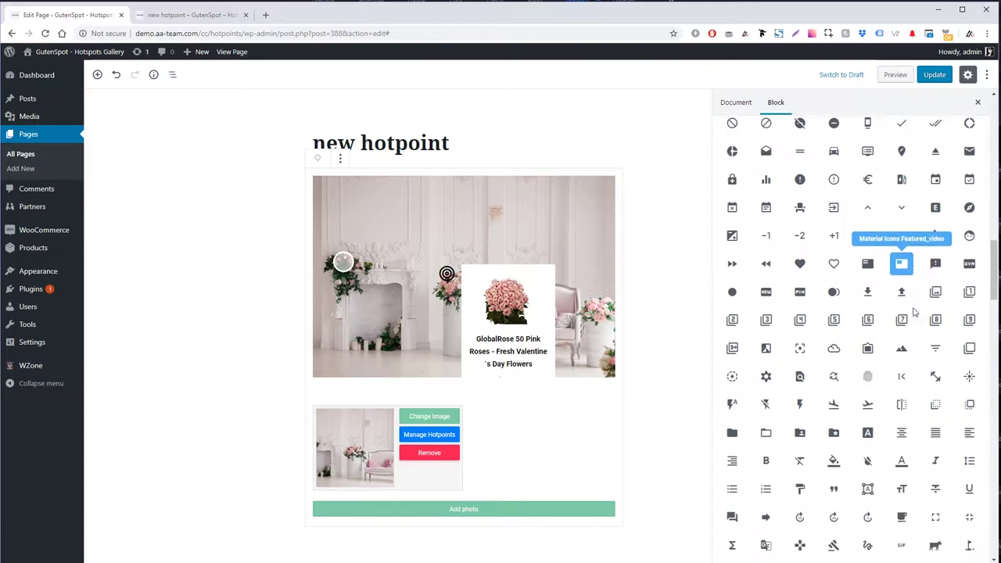
click(765, 375)
scroll(876, 313, up, 8)
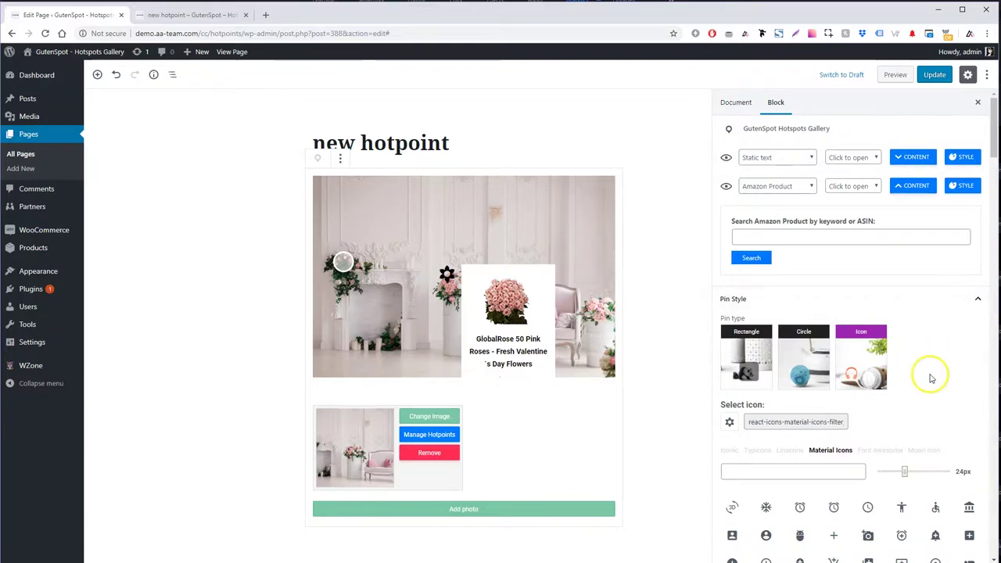
click(939, 305)
click(939, 303)
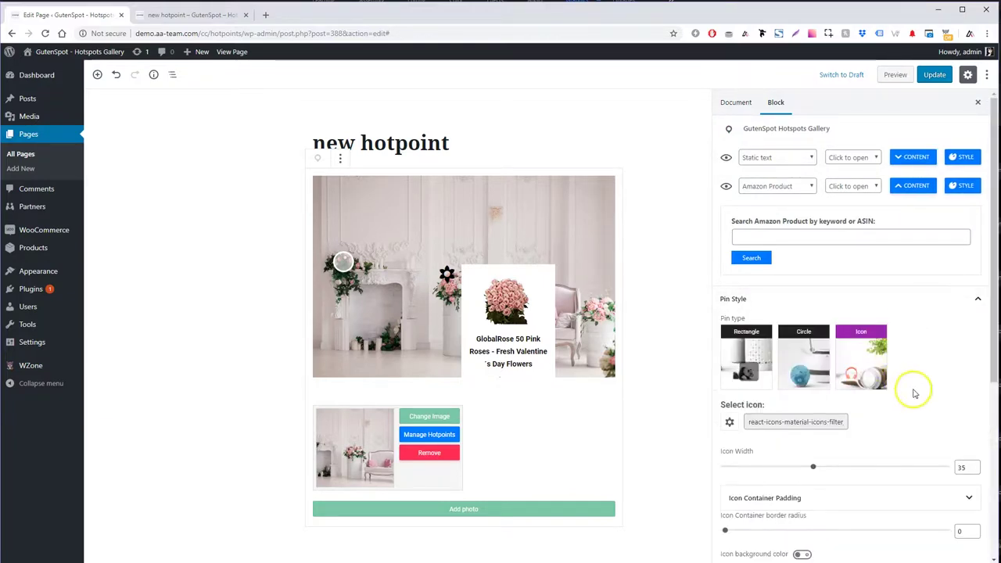
- Enable a white background for the pin icon and set the icon container's border radius to 39
scroll(731, 340, down, 2)
click(729, 420)
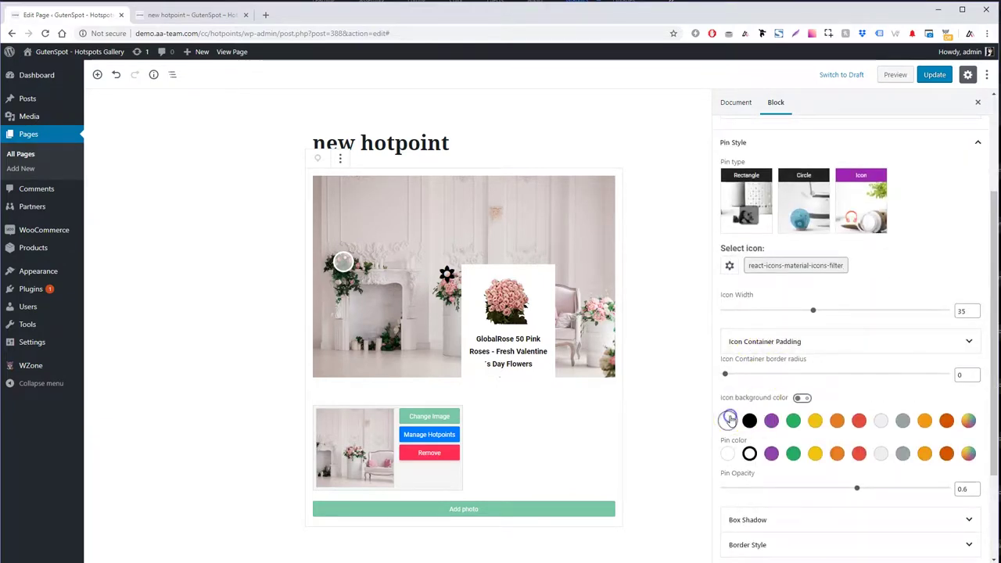
click(804, 399)
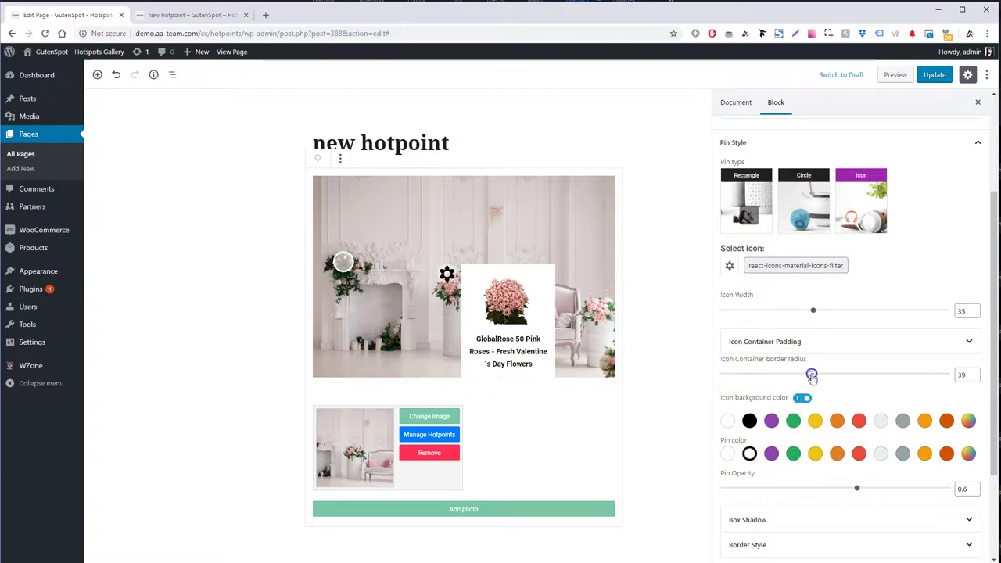
- Set the icon width to 33 and the icon container padding to 5 on all sides
drag(813, 313, 805, 313)
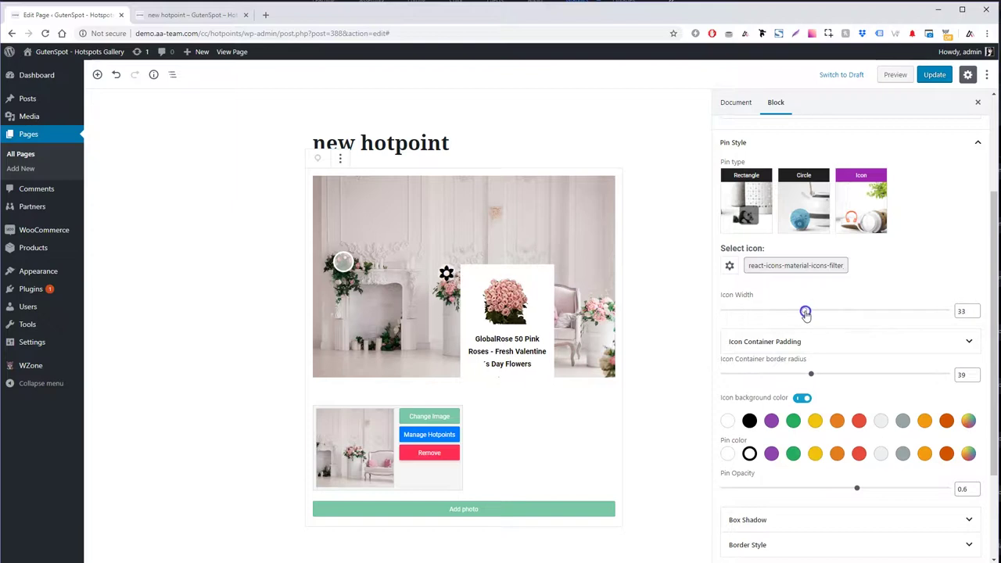
scroll(798, 479, down, 1)
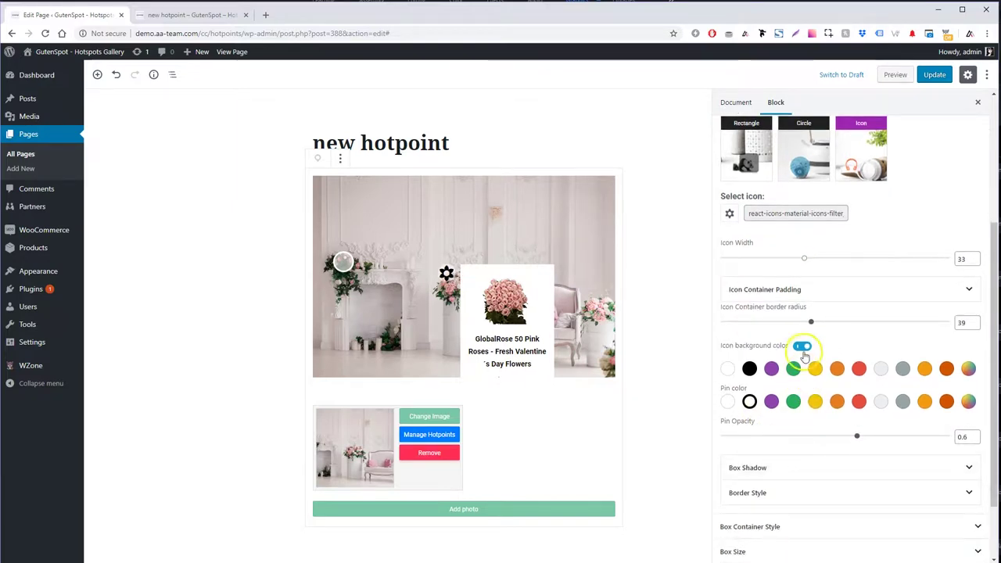
click(793, 290)
drag(737, 313, 754, 314)
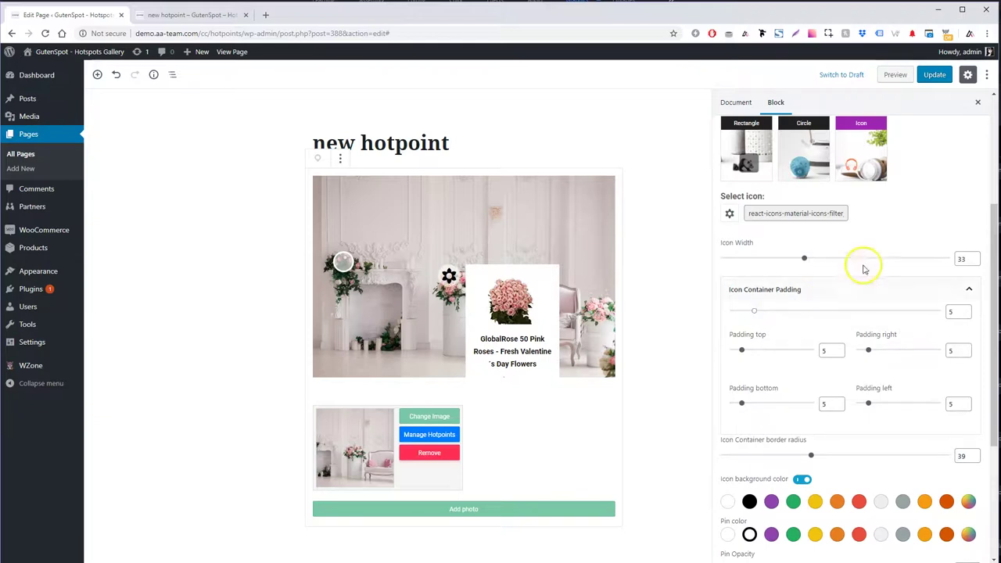
- Collapse the pin's Icon Container Padding settings and choose white as the icon background color
scroll(868, 262, down, 2)
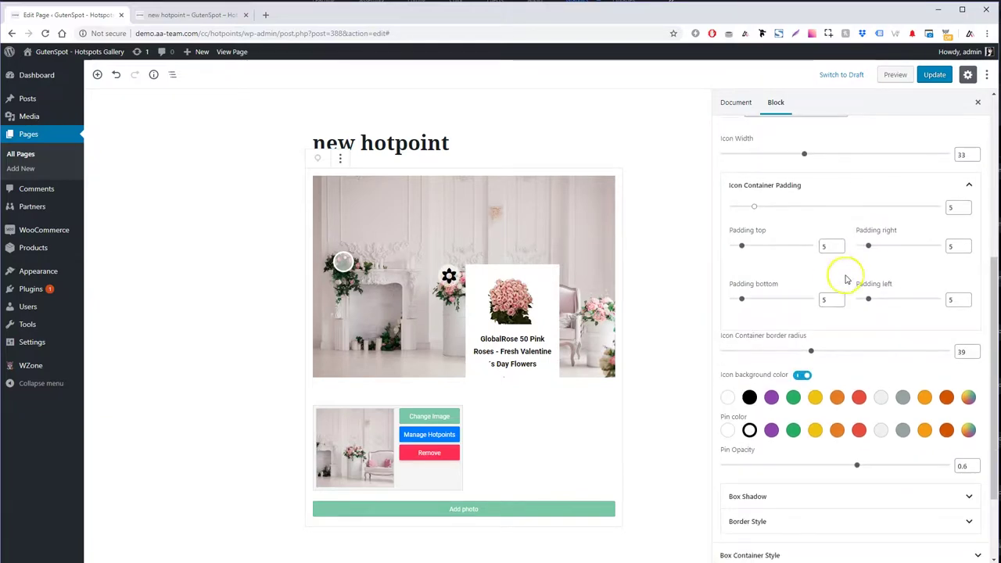
scroll(833, 275, up, 4)
scroll(850, 369, up, 2)
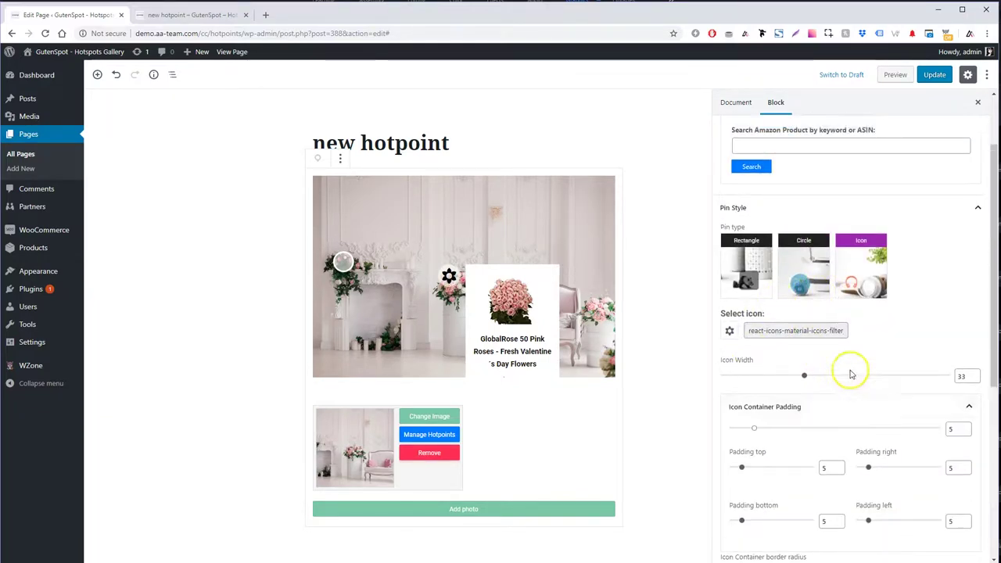
scroll(864, 364, down, 2)
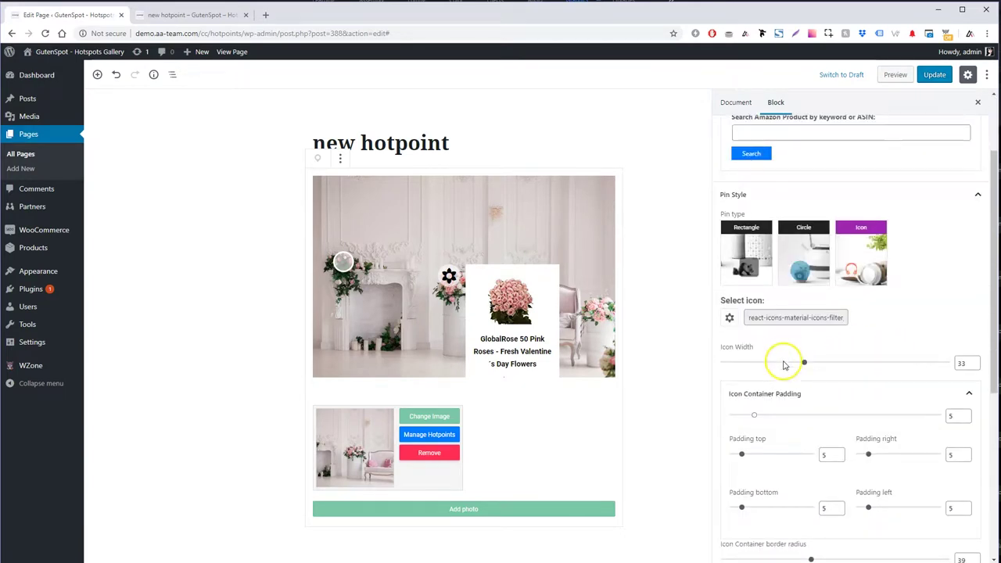
scroll(773, 391, down, 3)
click(790, 240)
click(730, 319)
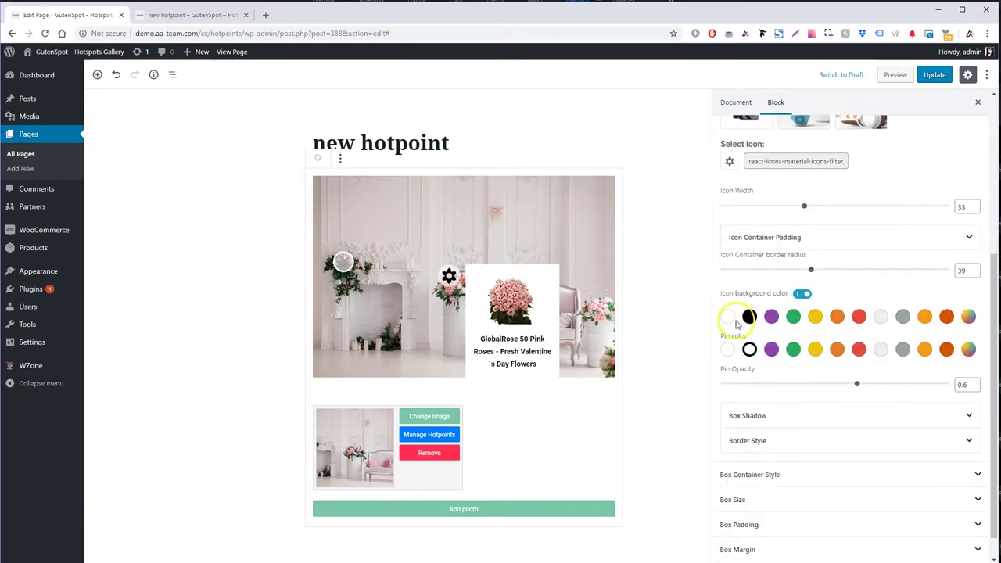
- Try white, red, dark orange and orange as the Amazon product pin's color
click(727, 349)
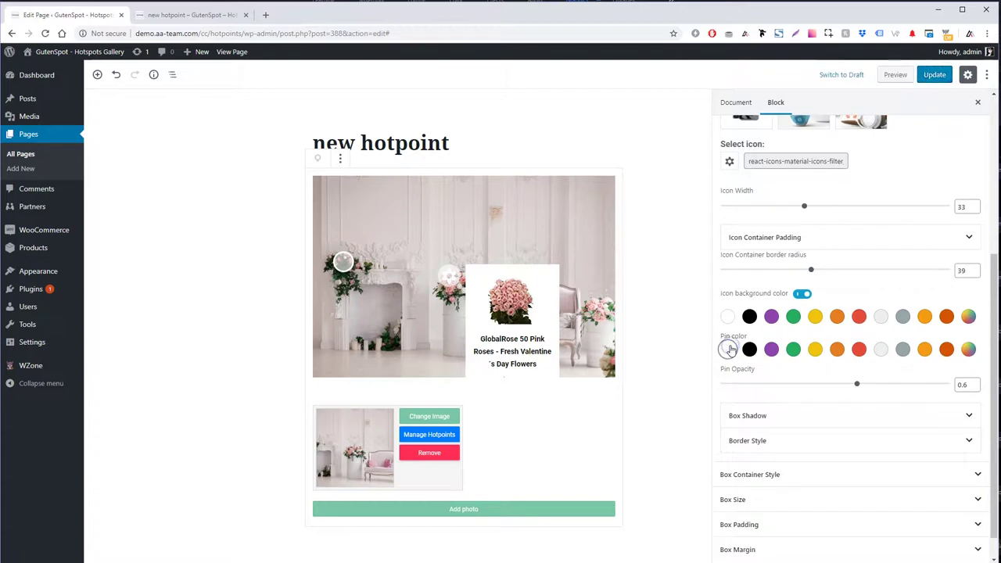
click(859, 350)
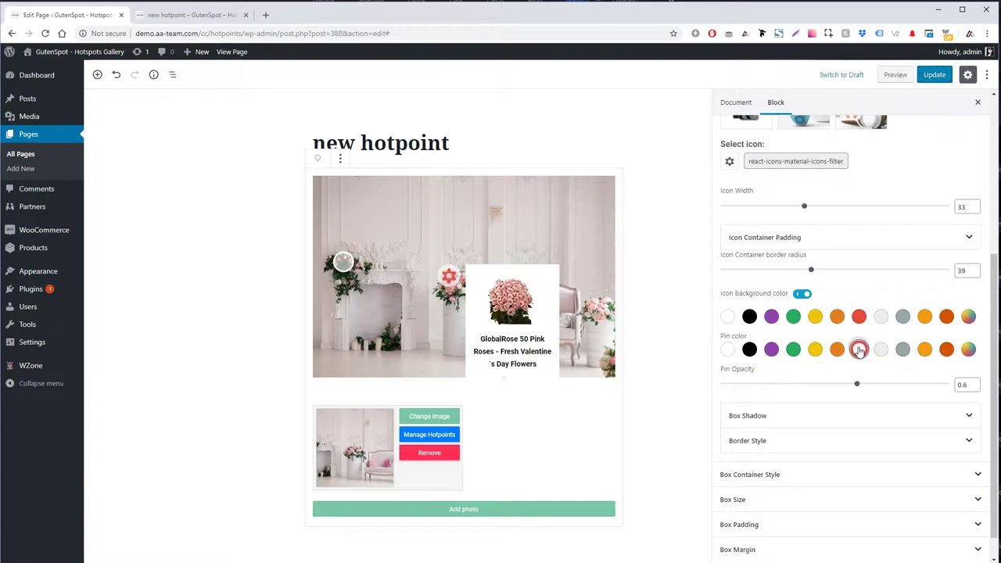
click(946, 352)
click(926, 351)
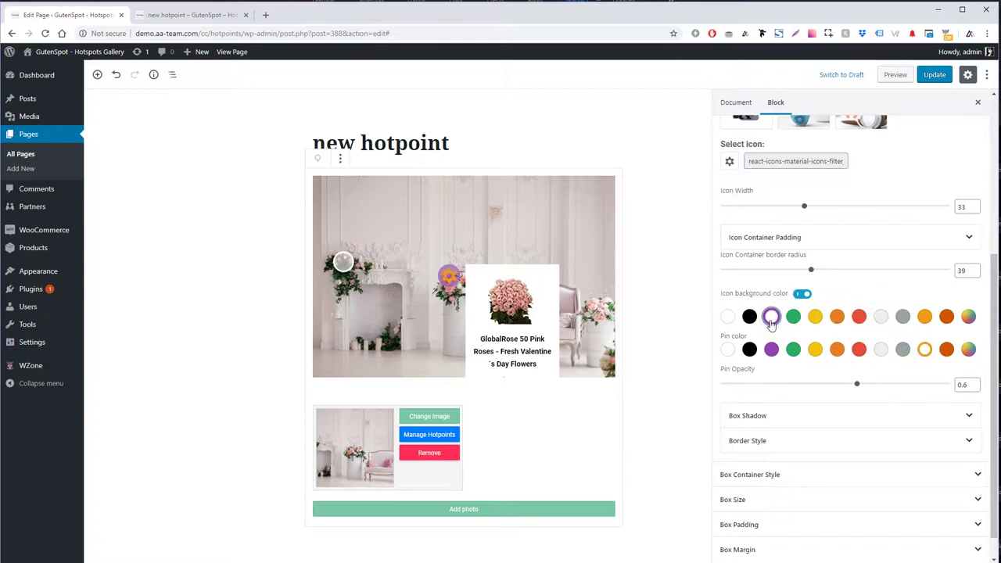
- Set the Amazon product pin's color to purple on a white icon background, collapse its pin style, and update the page
click(772, 348)
click(728, 316)
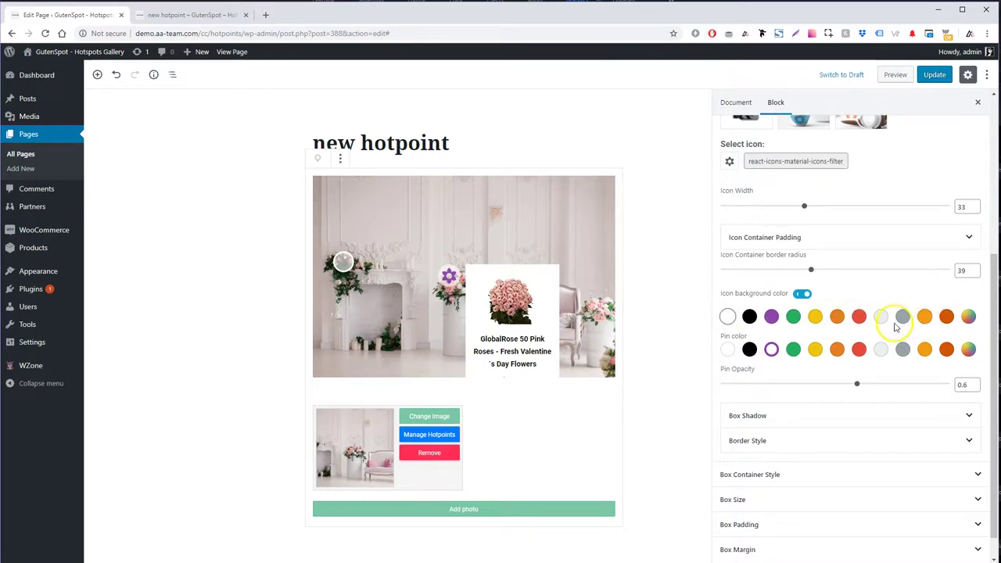
scroll(950, 227, up, 5)
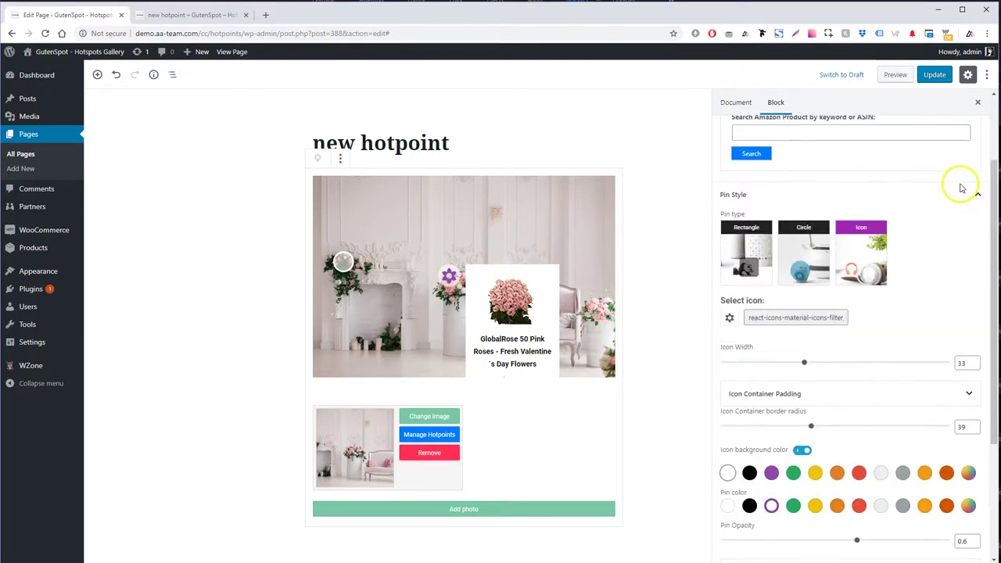
click(966, 196)
click(935, 74)
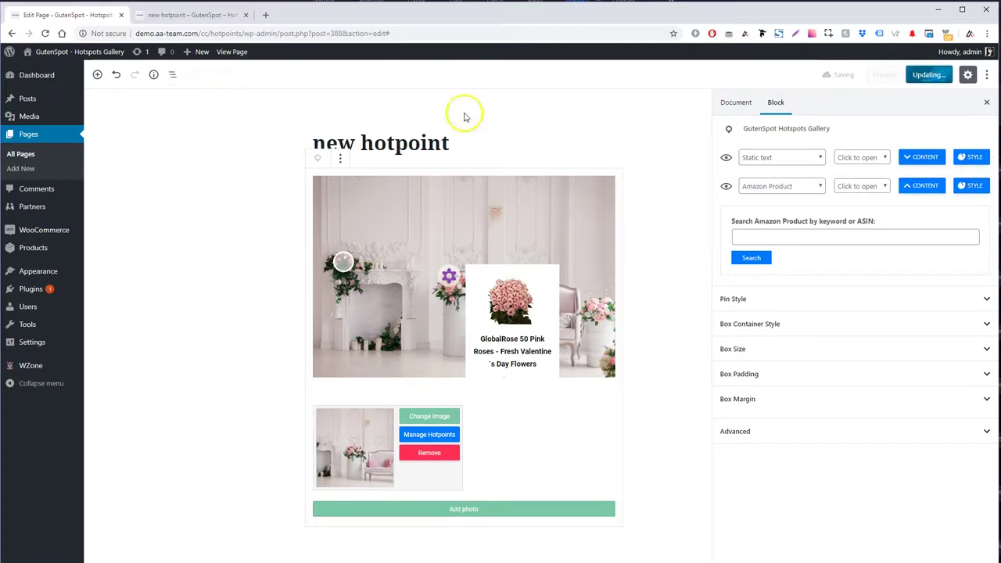
- Reload the published new hotpoint page in the other browser tab and check that the flower pin opens and closes its product box
click(184, 15)
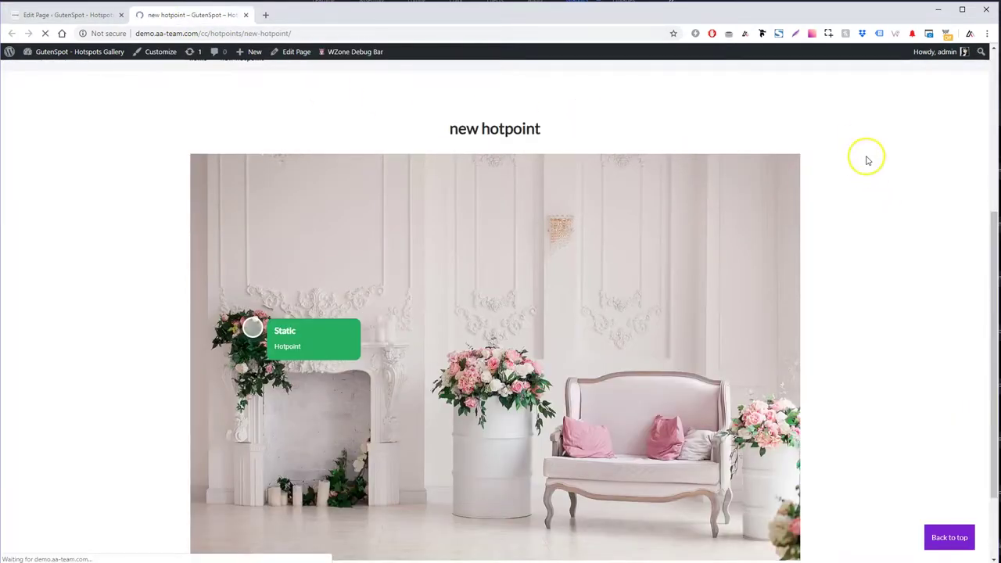
key(F5)
scroll(908, 176, down, 3)
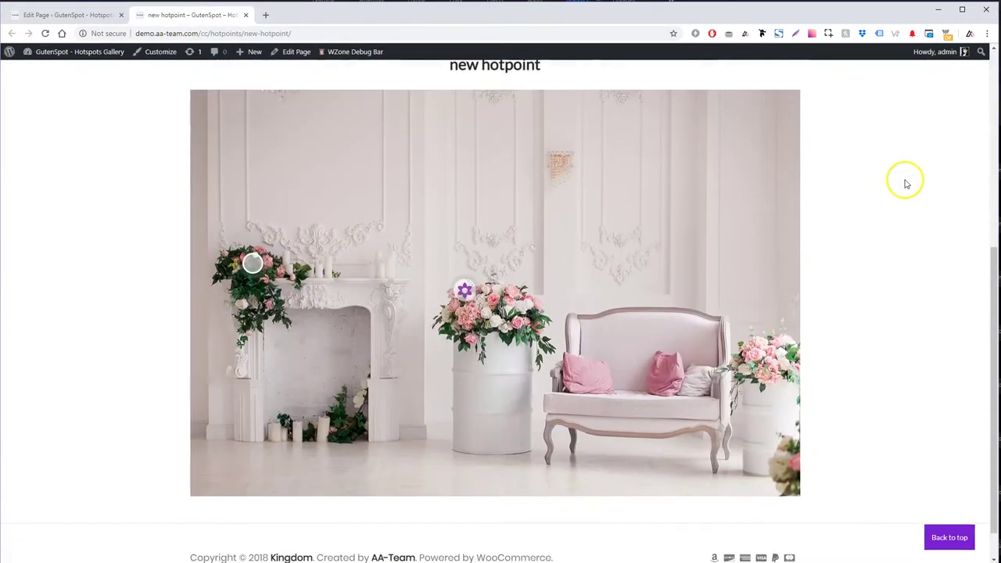
click(465, 293)
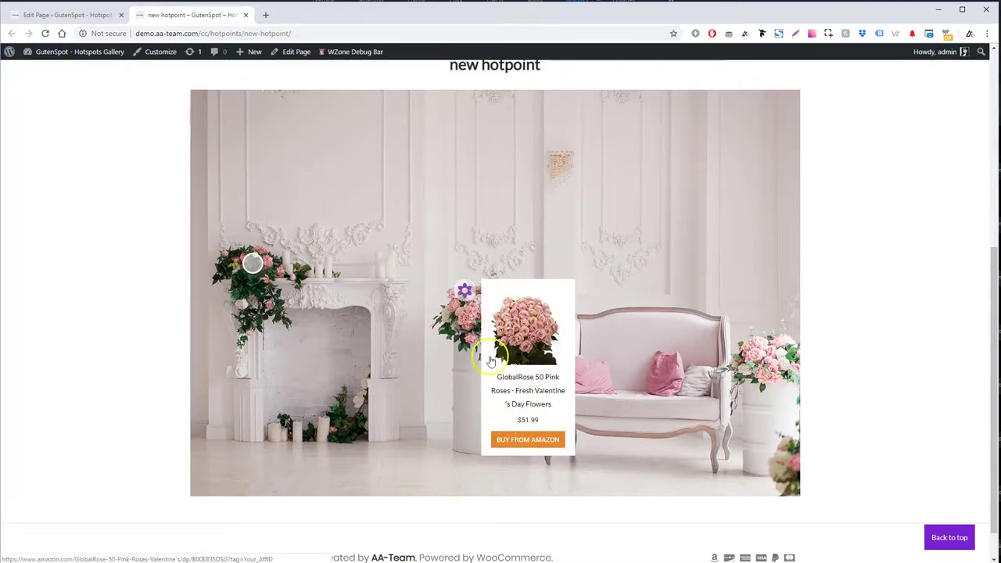
click(465, 289)
click(465, 290)
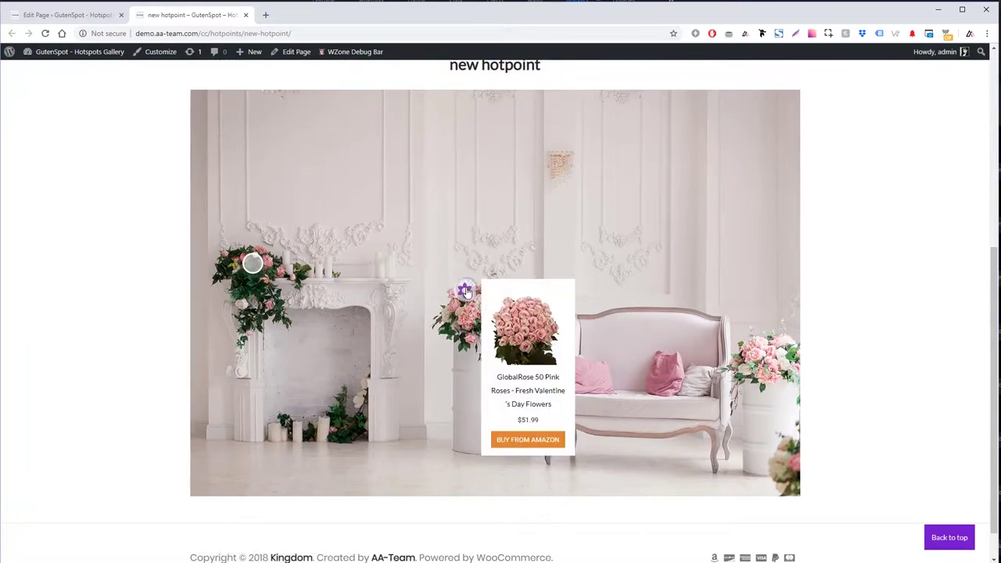
click(465, 290)
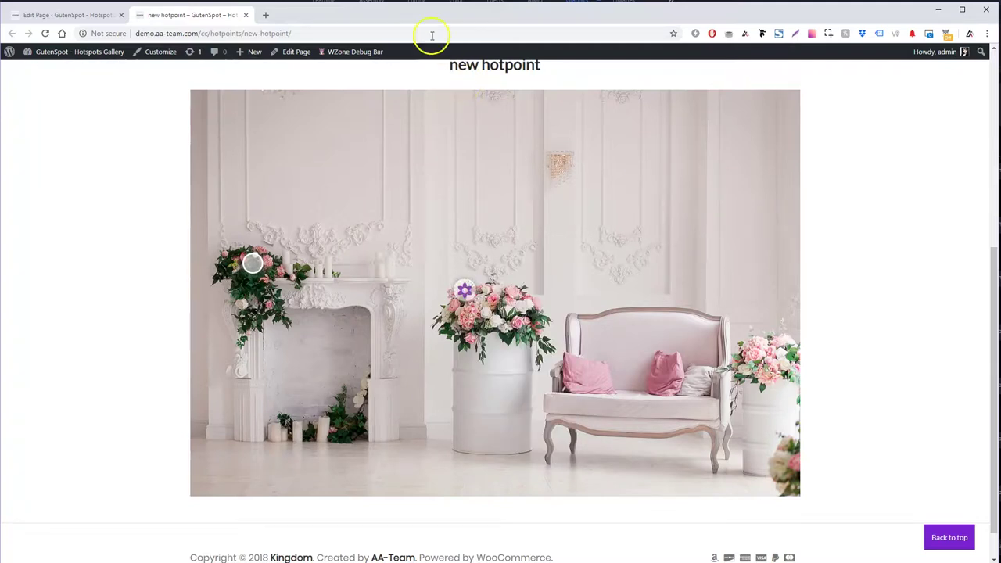
- Back in the page editor, place a third hotspot on the wall above the fireplace and set its type to Post / Page
click(102, 16)
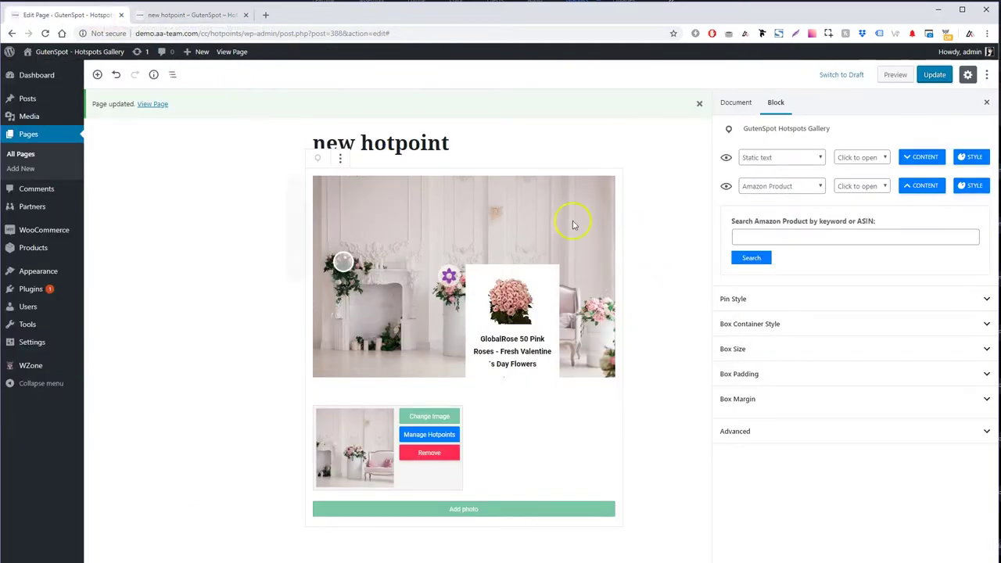
click(299, 192)
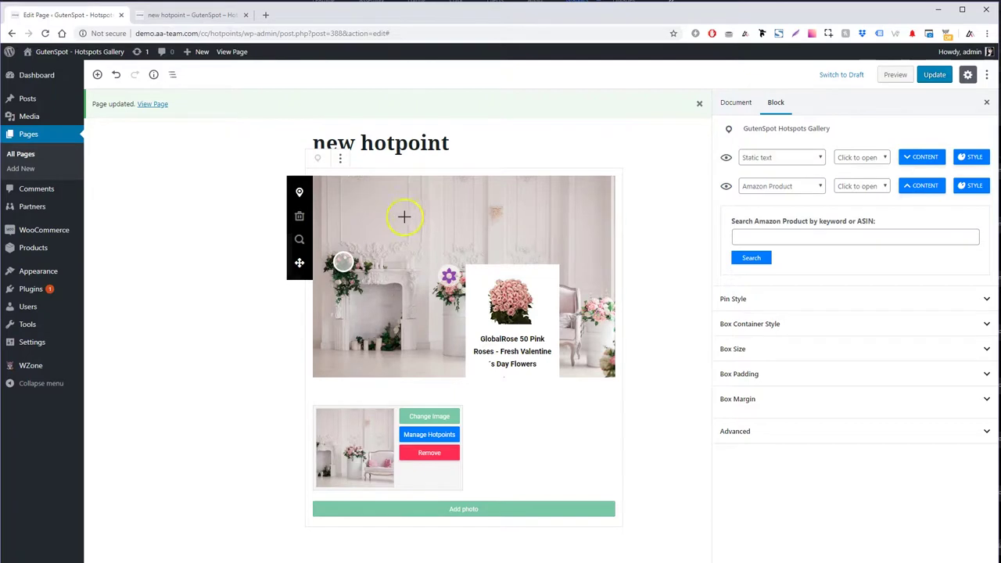
click(404, 217)
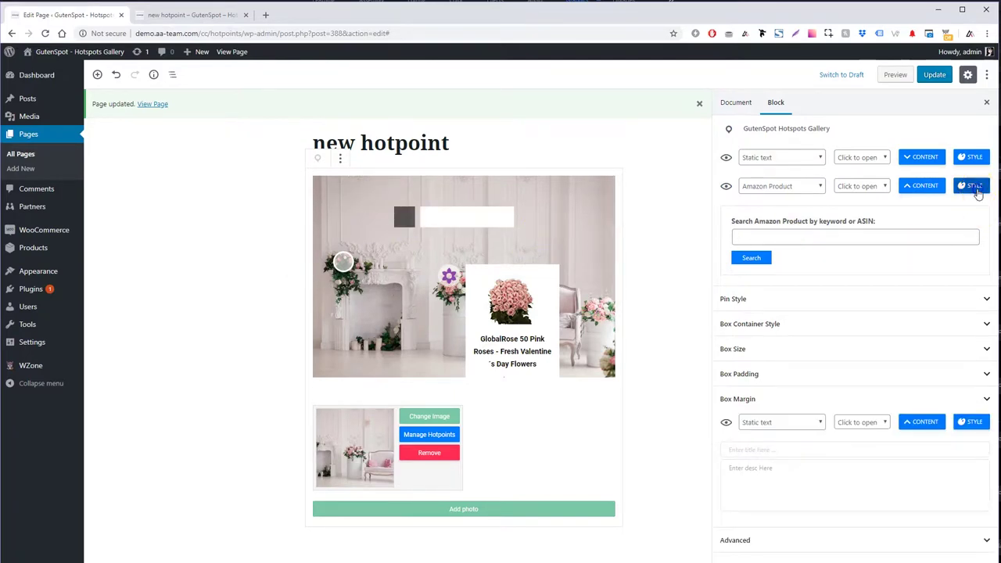
click(923, 186)
click(771, 215)
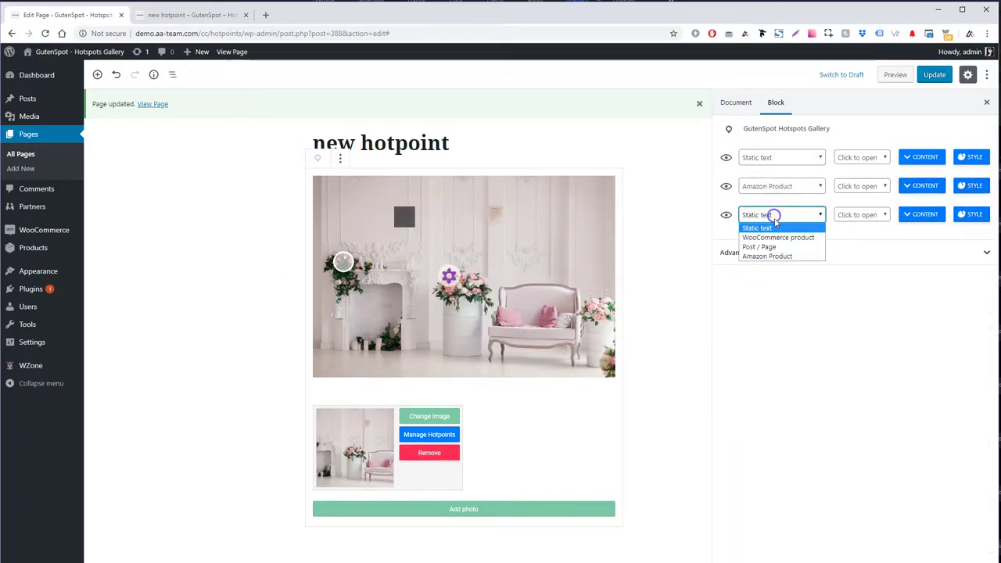
click(763, 244)
- Search posts for "make", select Makeup Tutorial as the hotspot's post, and collapse its content settings
click(790, 265)
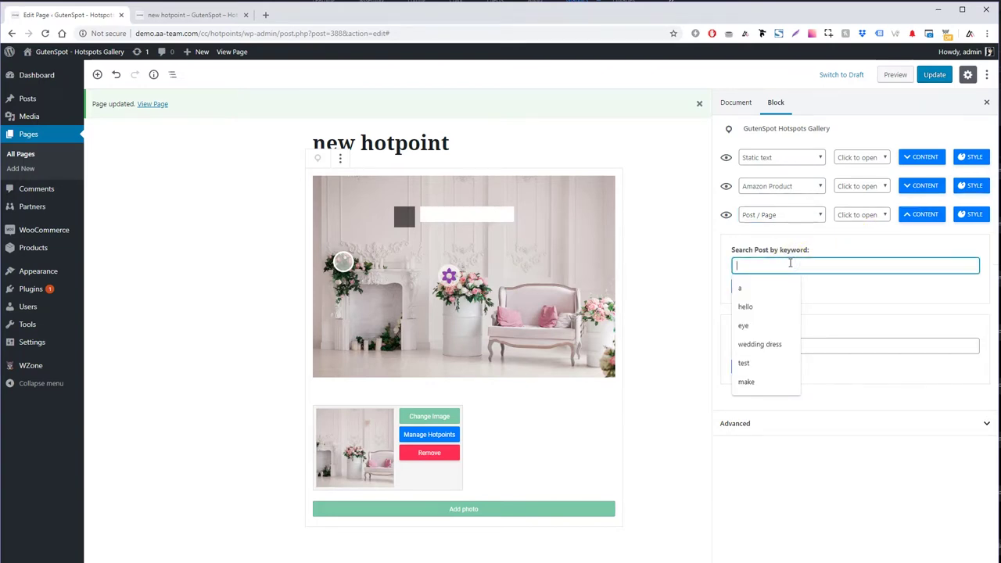
text(make)
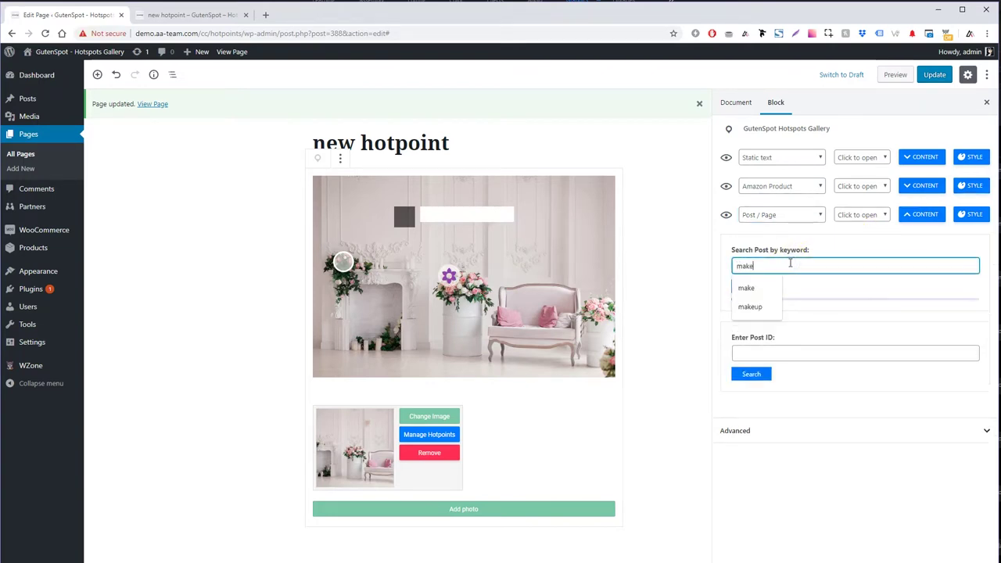
click(731, 424)
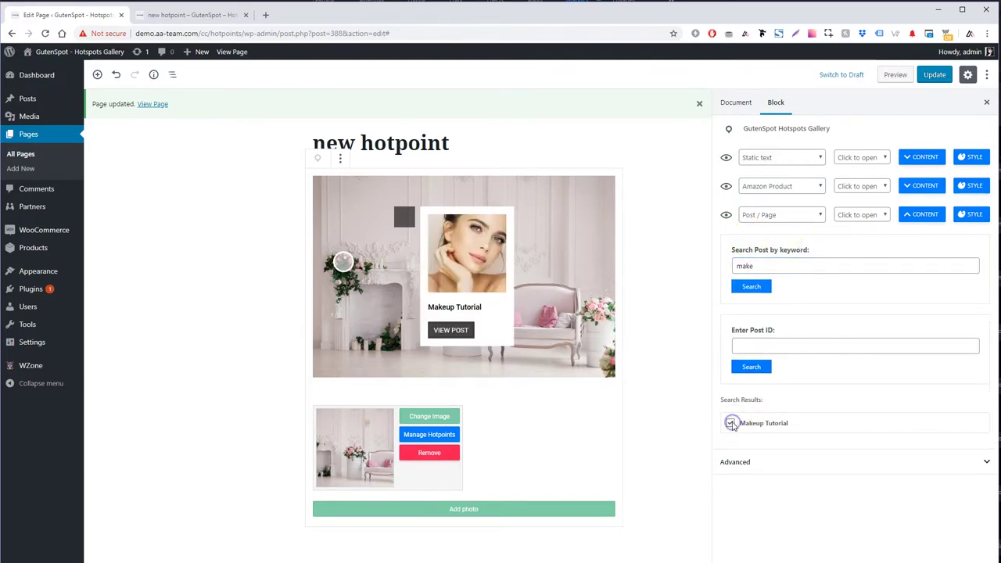
click(921, 214)
- Style the post hotspot's pin as a white rectangle with a border radius of 7
click(962, 215)
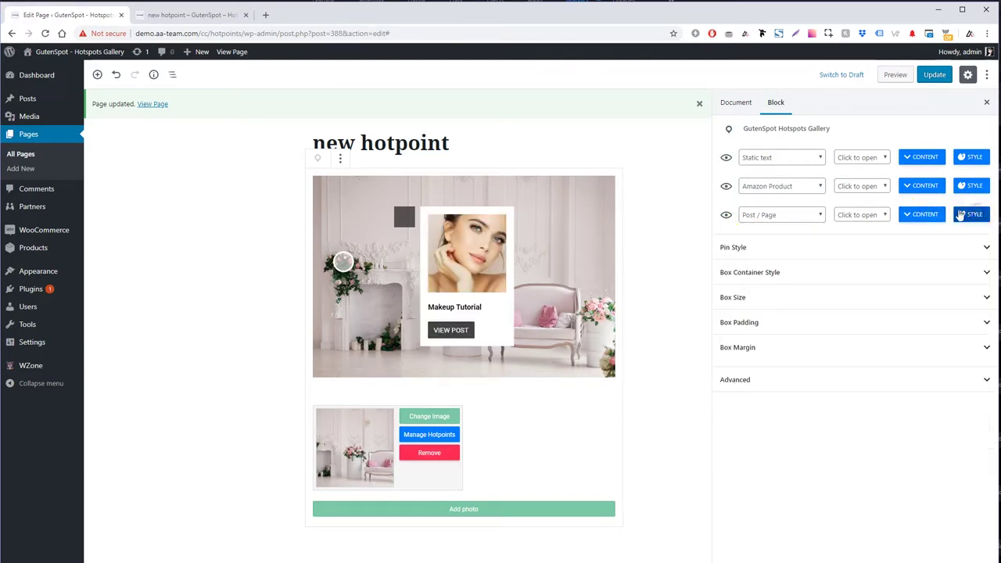
click(776, 248)
click(747, 322)
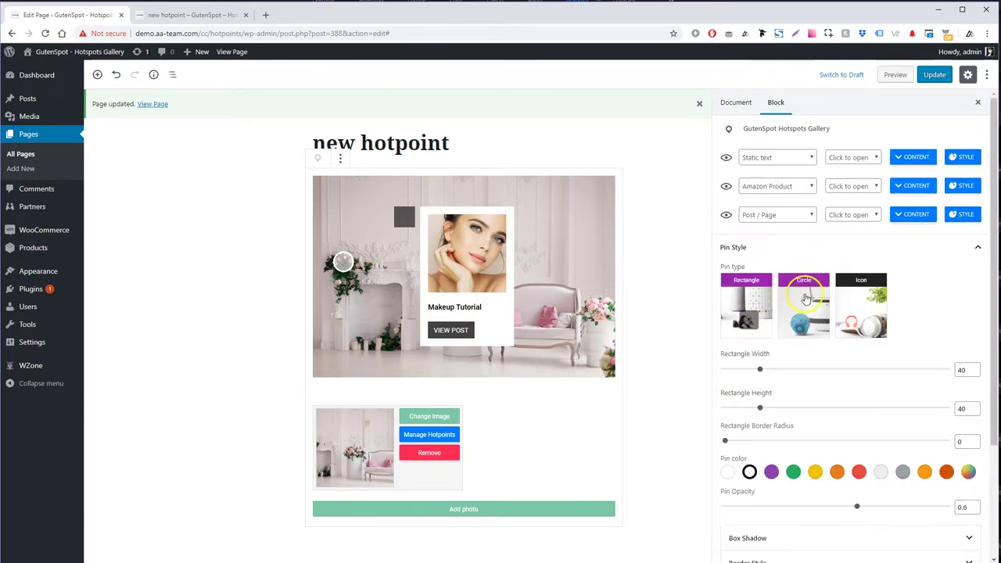
click(729, 472)
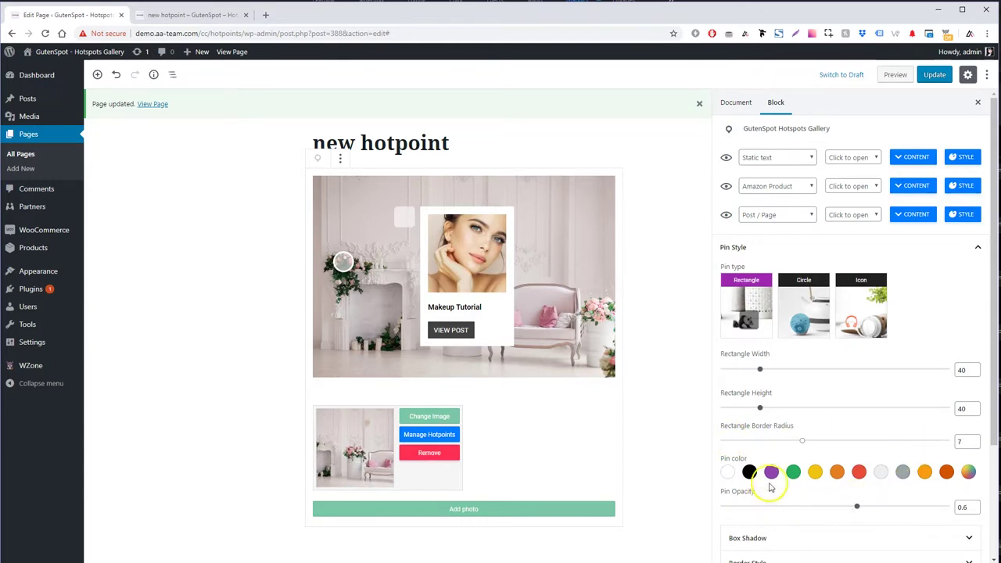
- Give the rectangular pin a solid white border with a width of 3, and collapse the border settings
scroll(775, 469, down, 2)
click(769, 412)
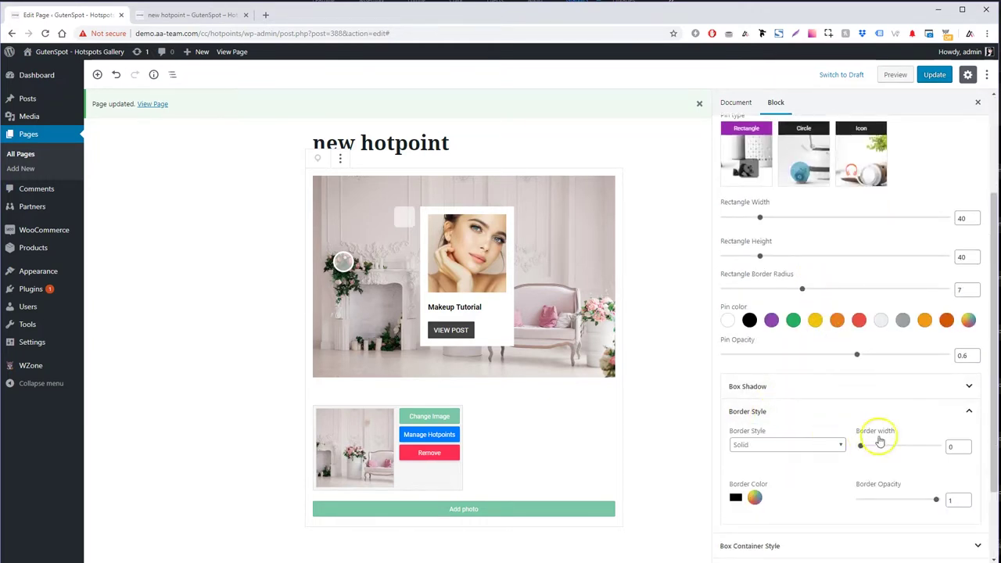
drag(860, 448, 874, 449)
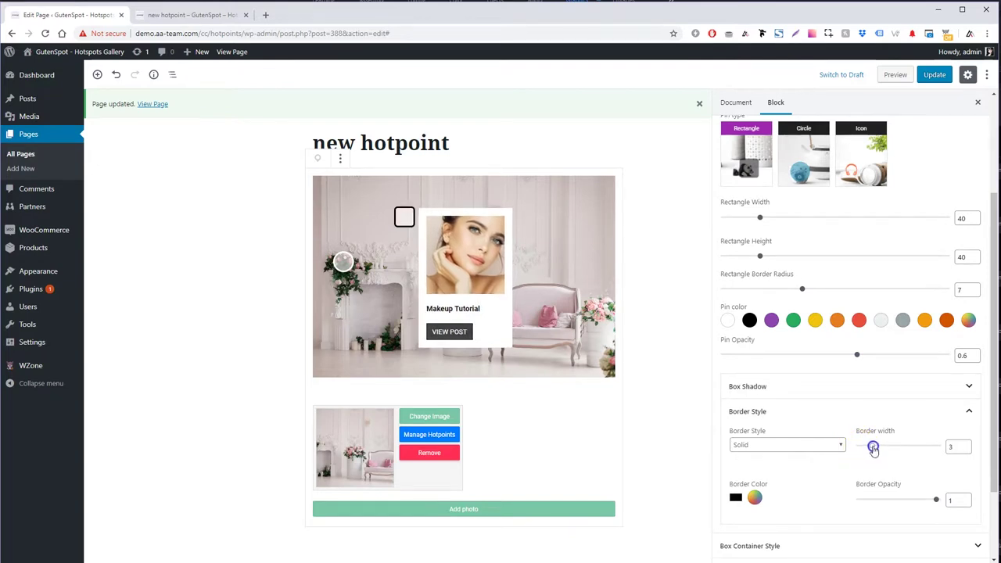
click(754, 498)
drag(718, 373, 677, 340)
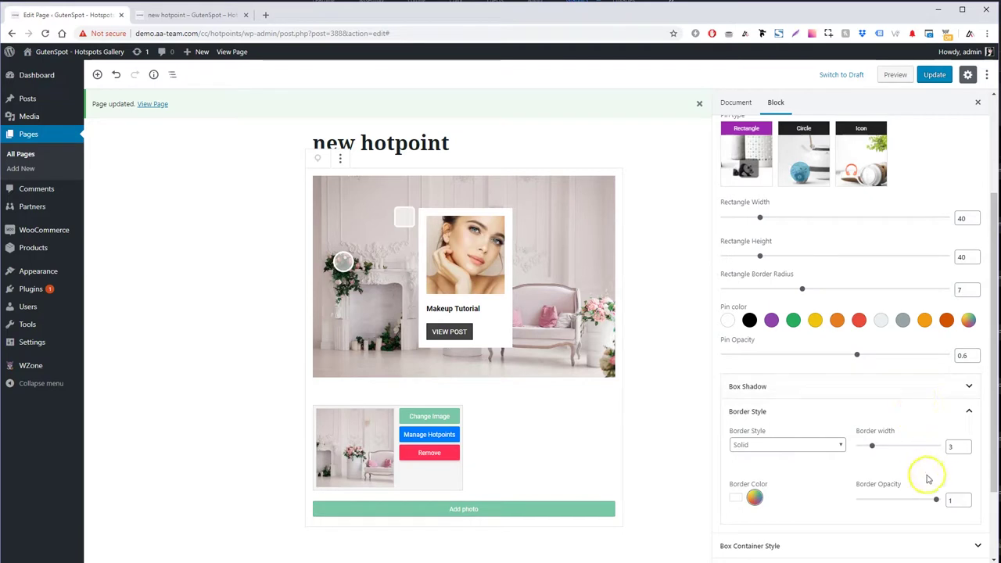
click(801, 413)
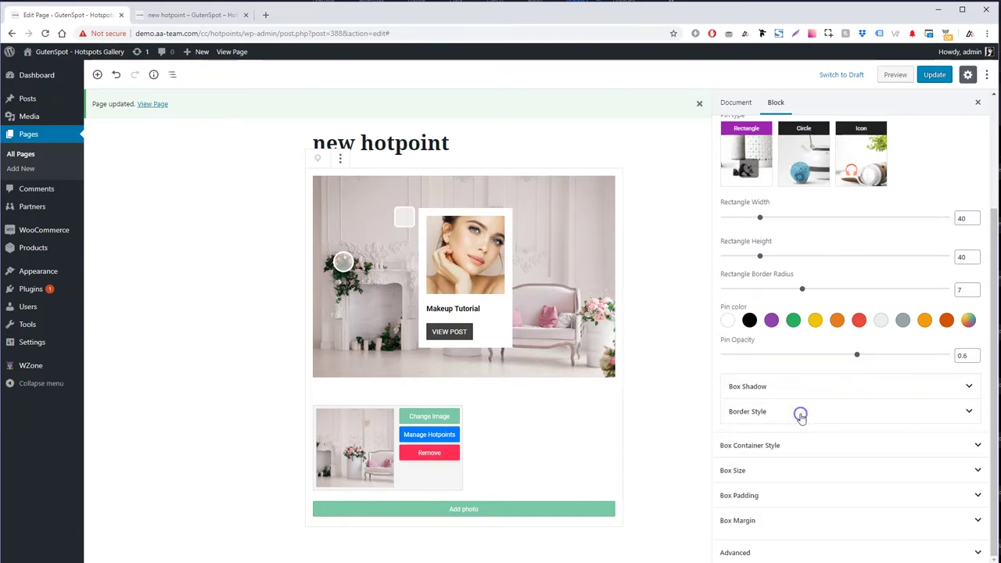
- Update the page with the new post hotspot and collapse its pin style settings
scroll(836, 235, up, 3)
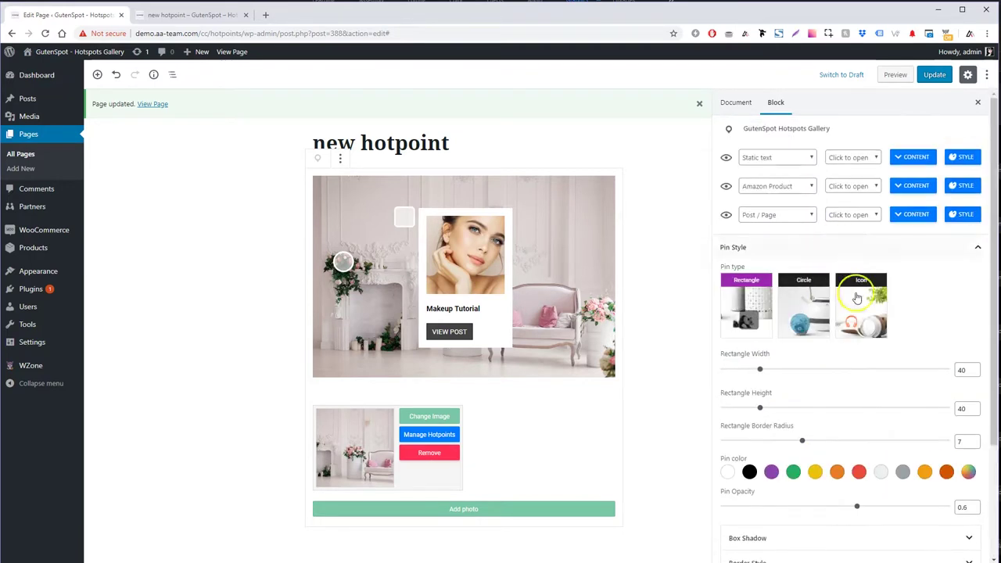
click(934, 75)
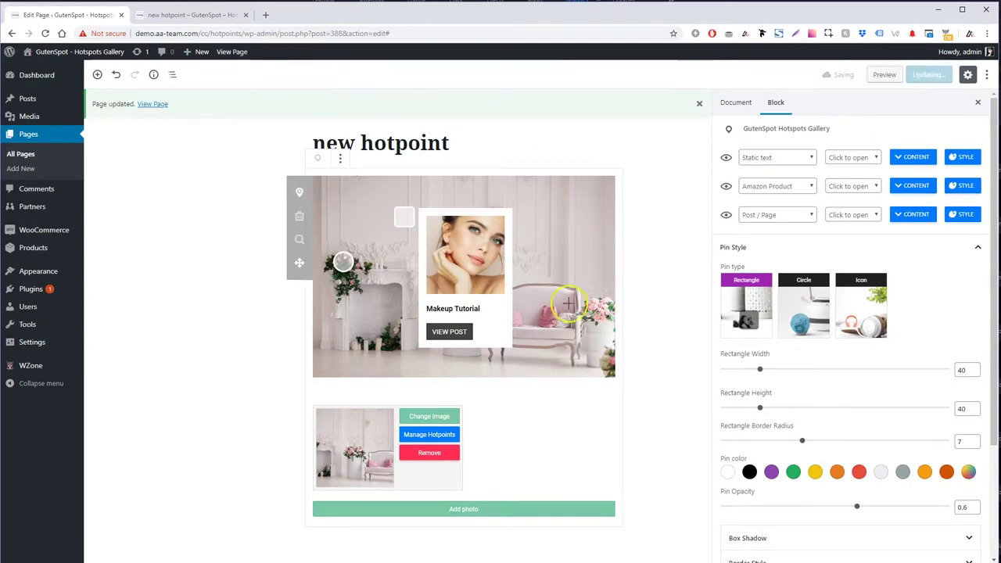
scroll(966, 277, down, 2)
scroll(912, 302, up, 2)
click(978, 247)
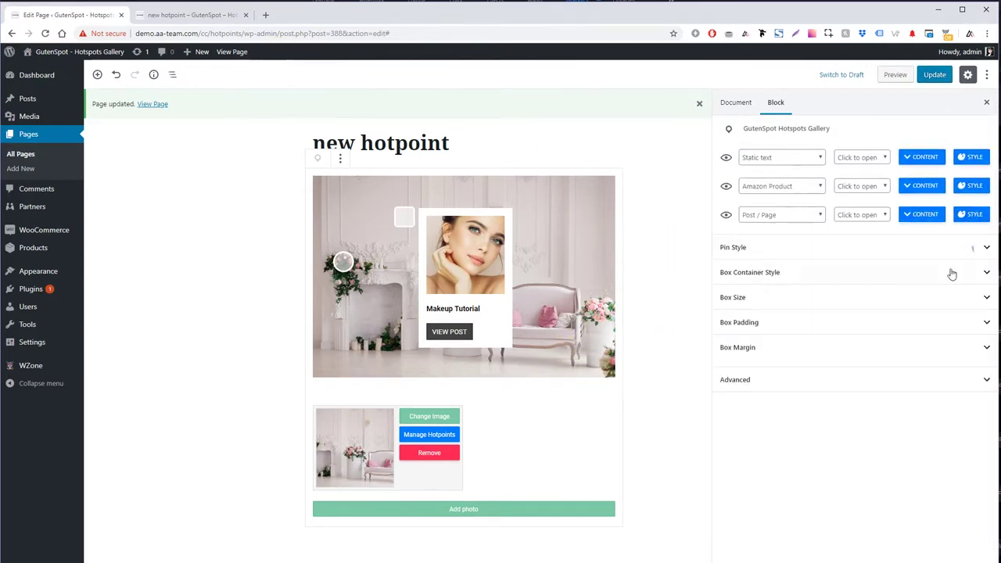
- Set the post hotspot's box container to a black background with a white font color
click(786, 280)
click(725, 307)
click(729, 329)
click(749, 328)
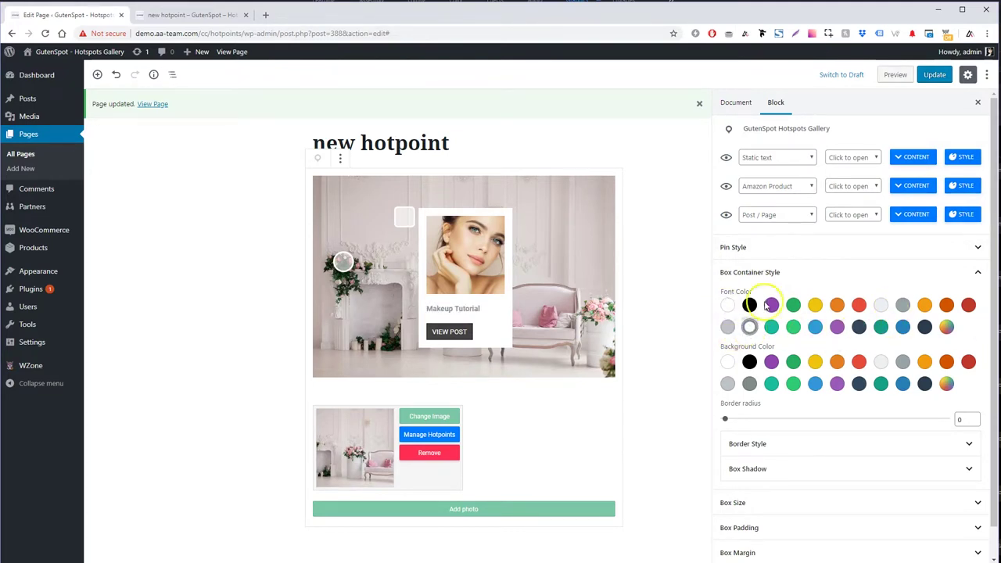
scroll(749, 344, down, 1)
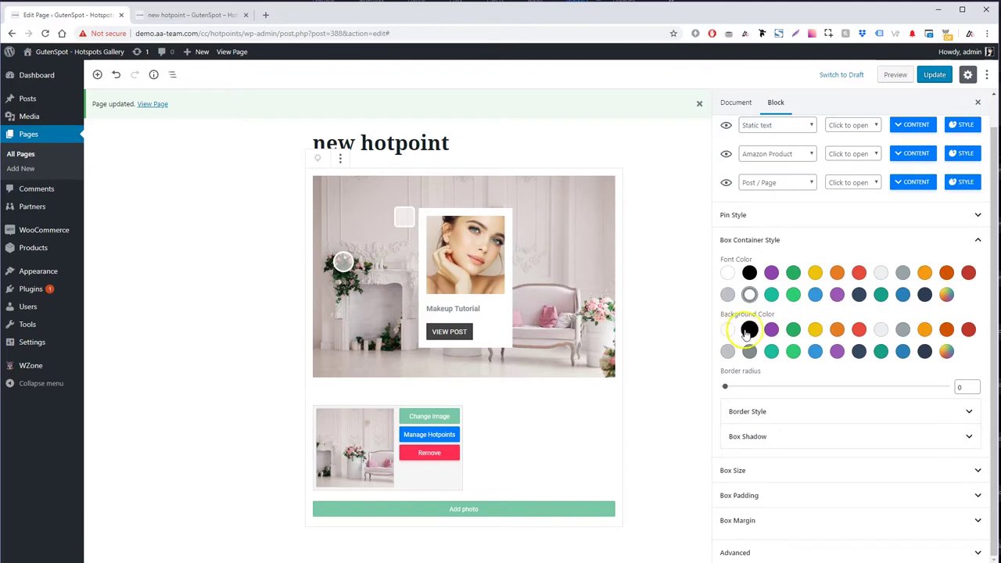
click(748, 329)
click(727, 295)
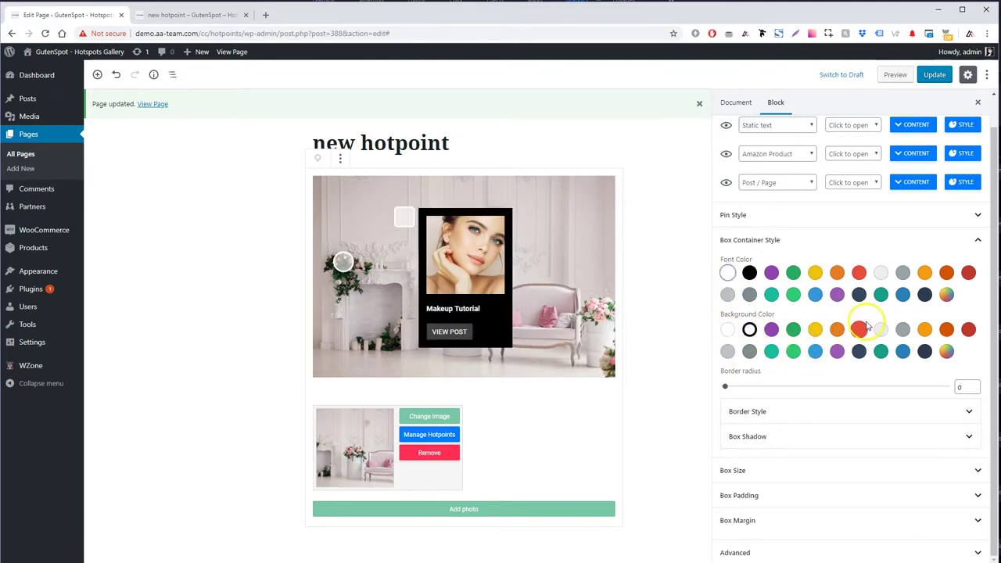
- Update the page with the post hotspot's box container style and reload the published page
click(985, 243)
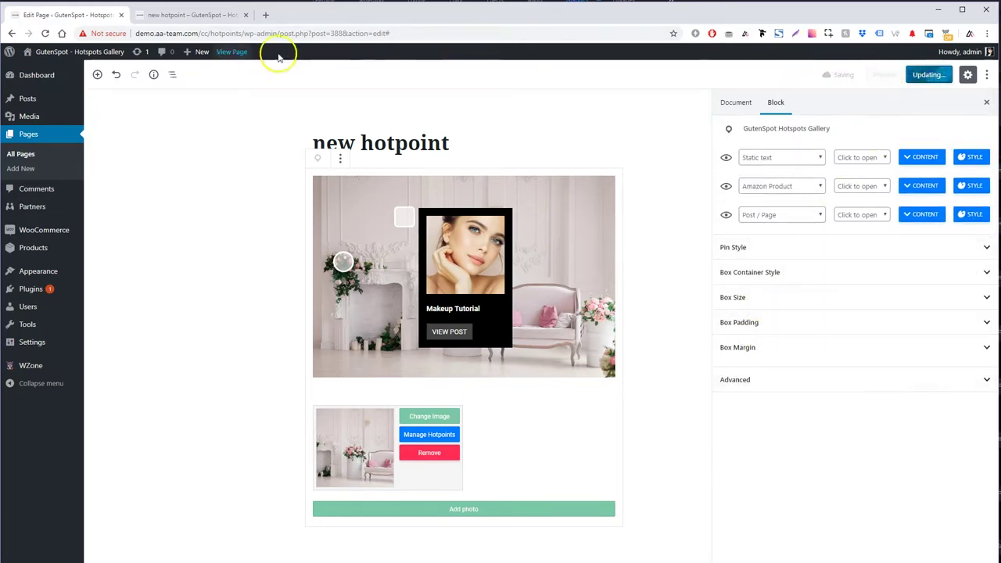
click(194, 15)
key(F5)
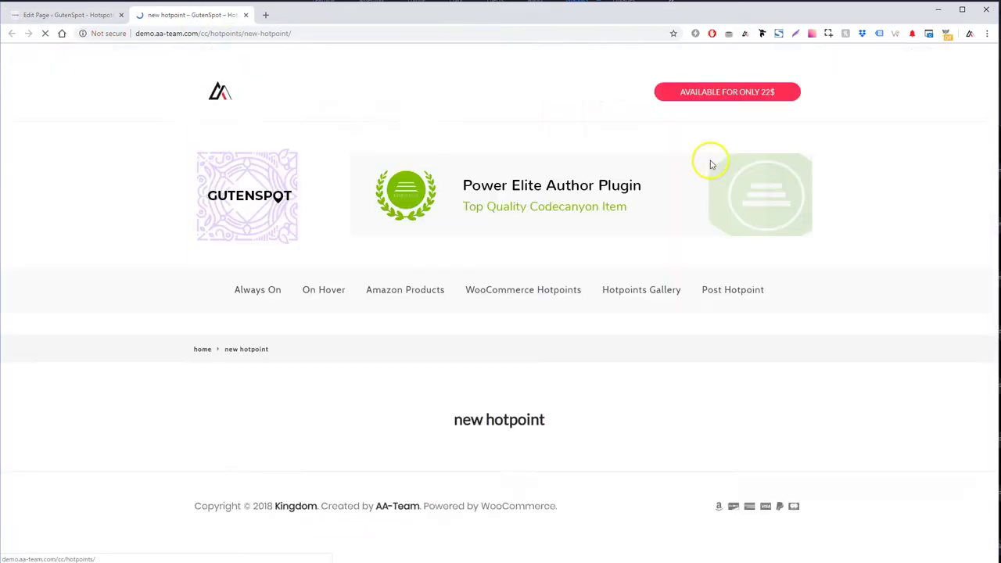
- Open and close the white rectangular post hotspot on the published page to check its box
scroll(498, 235, down, 3)
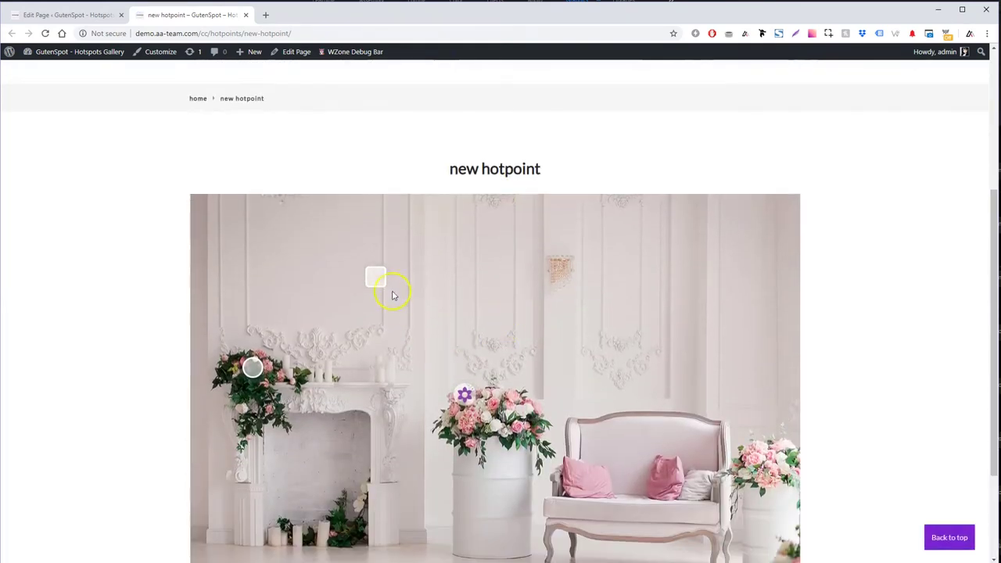
click(378, 281)
click(376, 280)
click(376, 283)
click(374, 280)
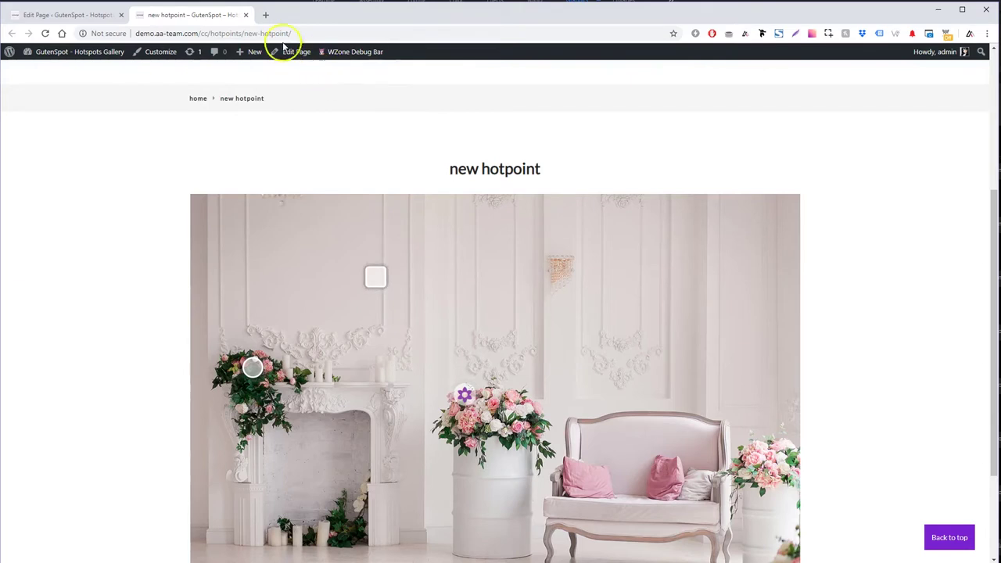
- Back in the page editor, add a hotspot on the wall above the sofa and set its type to WooCommerce product
click(65, 17)
click(299, 192)
click(540, 250)
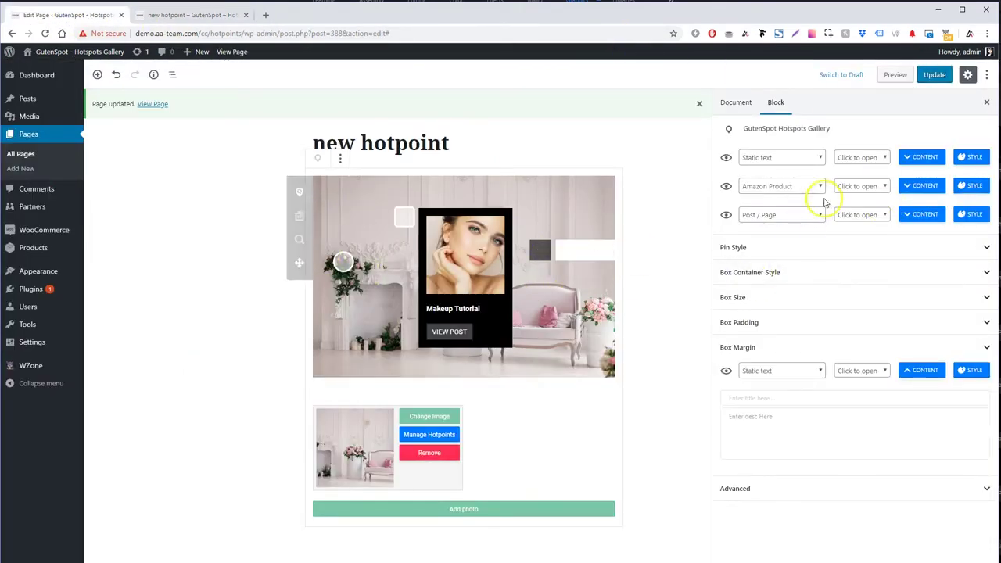
click(974, 215)
click(798, 243)
click(776, 266)
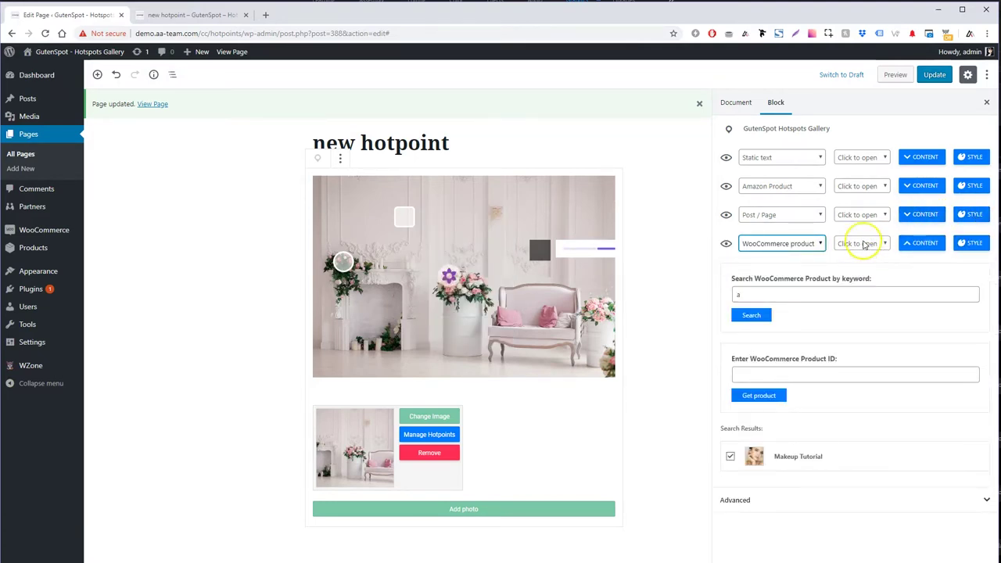
- Search the WooCommerce products for "mouse" and assign the UHURU Wireless Gaming Mouse to the new hotspot
double_click(737, 294)
key(BackSpace)
text(mpuse)
key(BackSpace)
key(BackSpace)
key(BackSpace)
text(ouse)
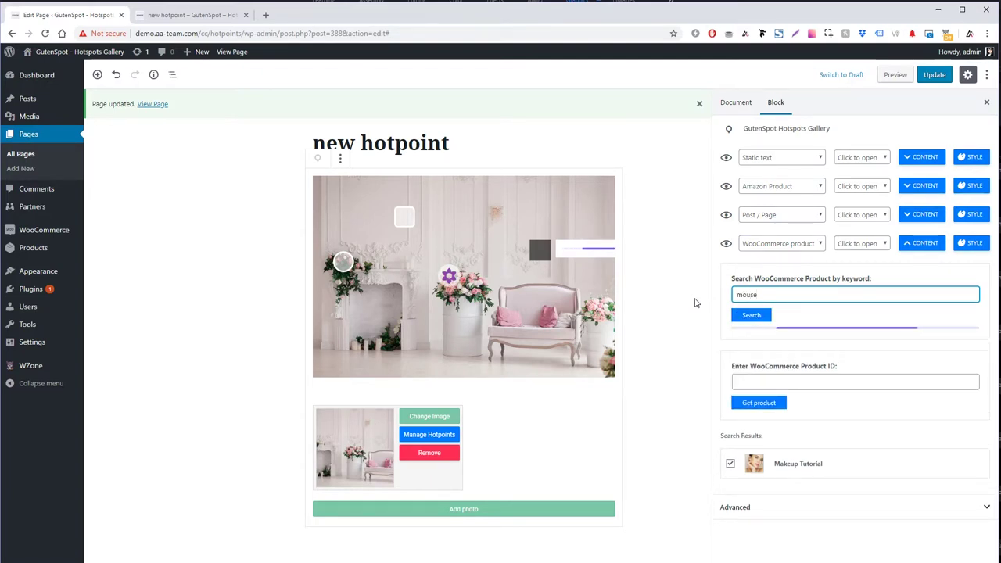
click(751, 314)
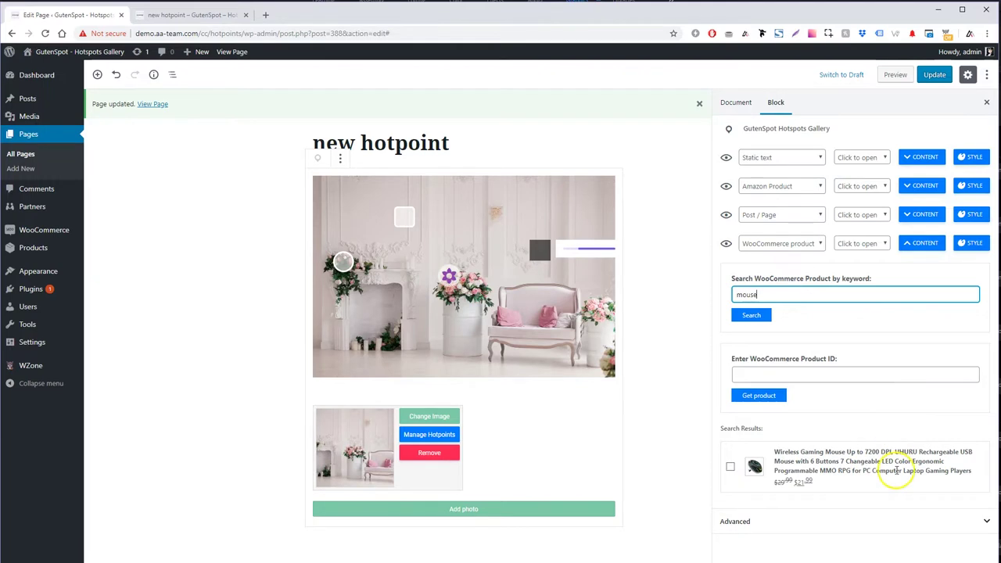
click(730, 467)
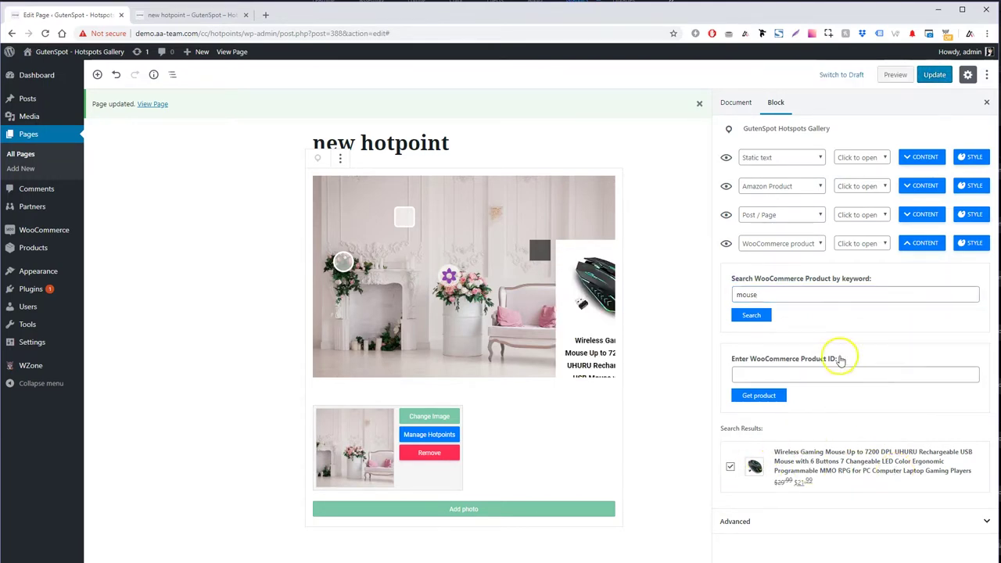
- Style the WooCommerce hotspot's pin as the Typicons flash icon in red
click(921, 244)
click(960, 244)
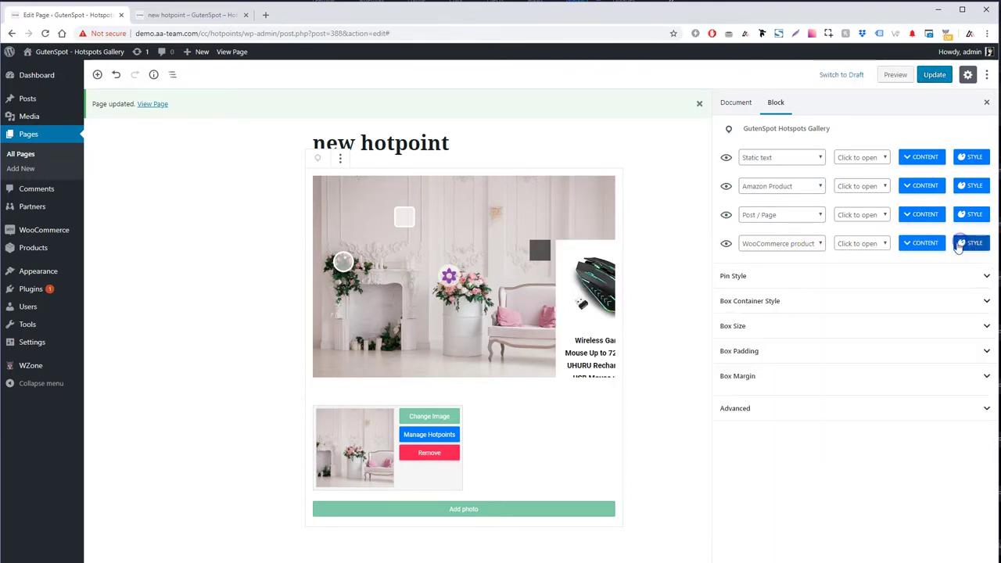
click(792, 281)
click(864, 345)
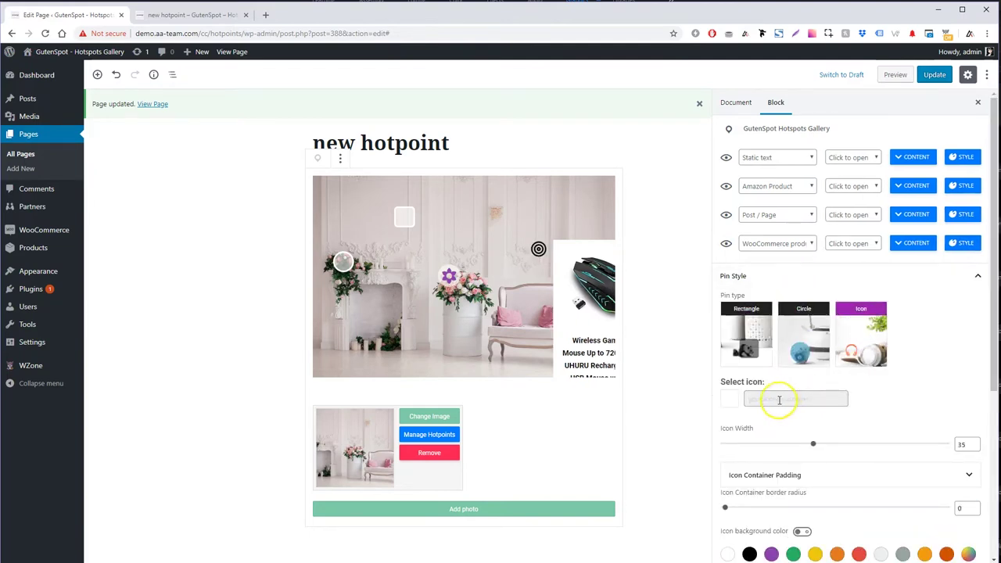
click(779, 401)
scroll(941, 394, down, 2)
click(733, 434)
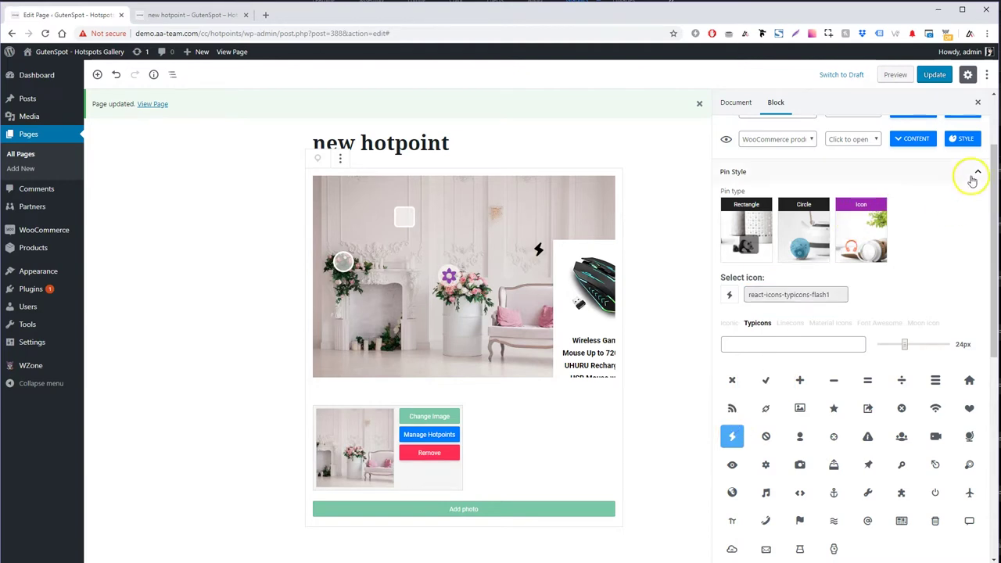
scroll(915, 298, down, 8)
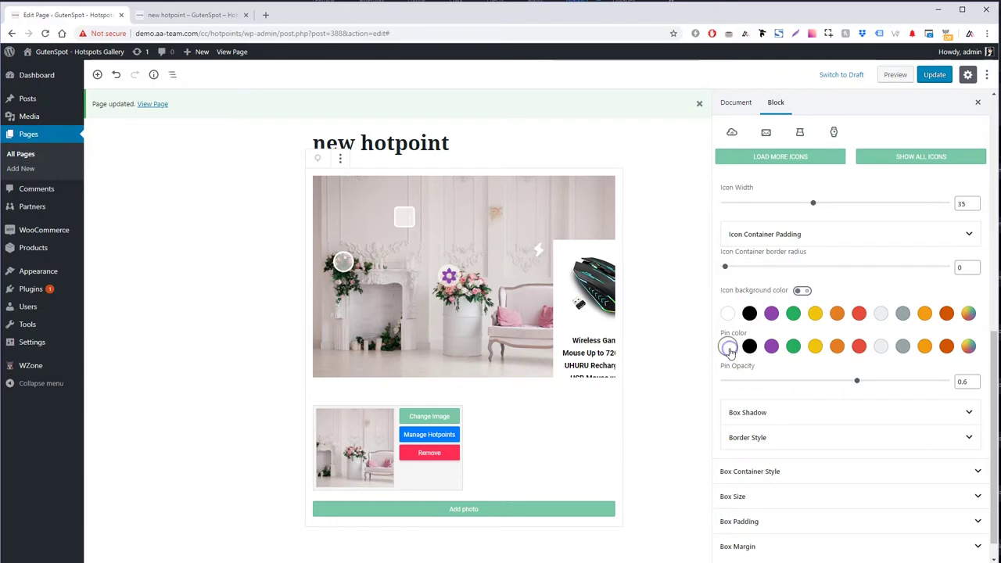
click(861, 347)
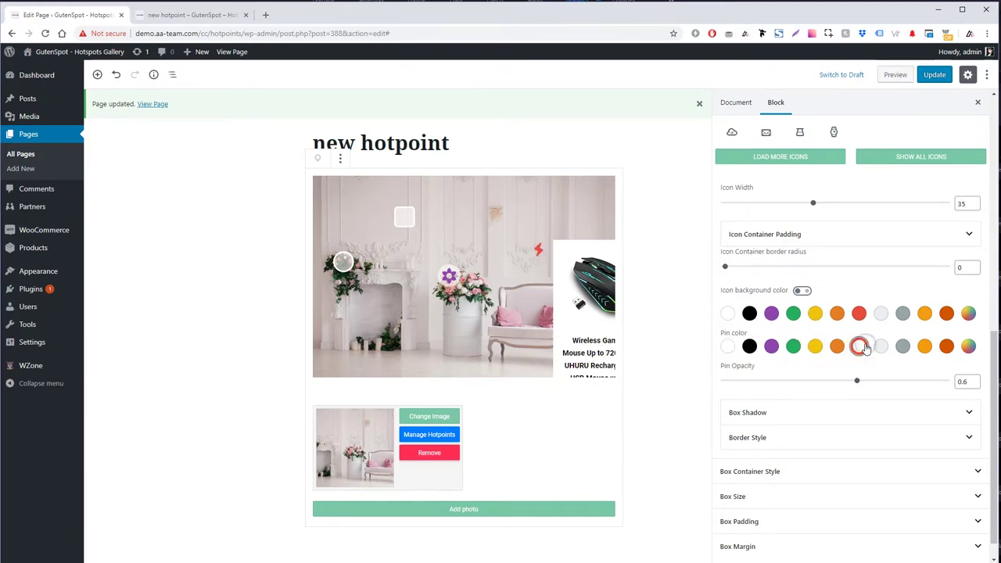
- Update the page with the WooCommerce product hotspot and reload the published page
click(934, 74)
click(226, 15)
key(F5)
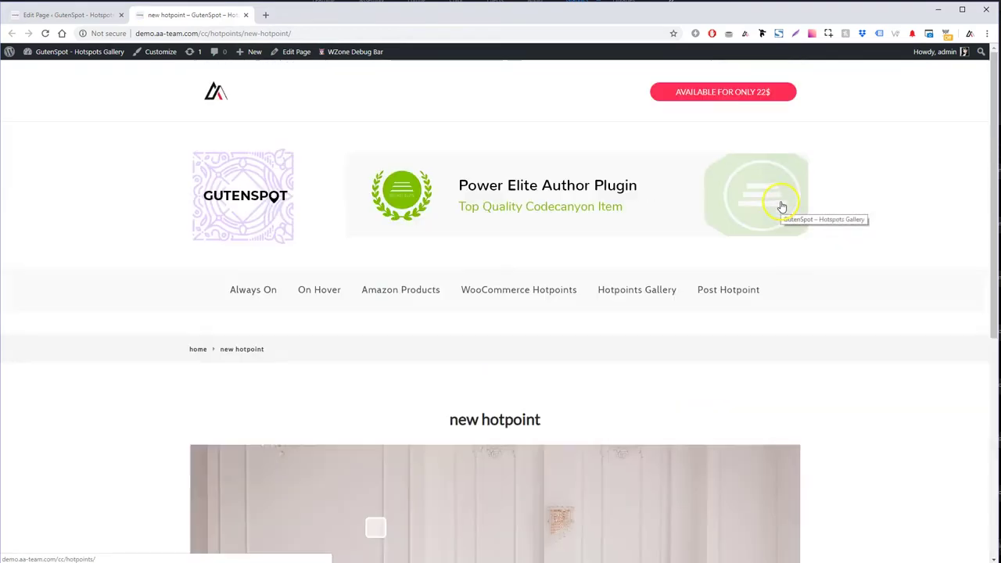
- Open the red flash hotspot on the published page and examine the mouse product box down to its details link
scroll(869, 295, down, 4)
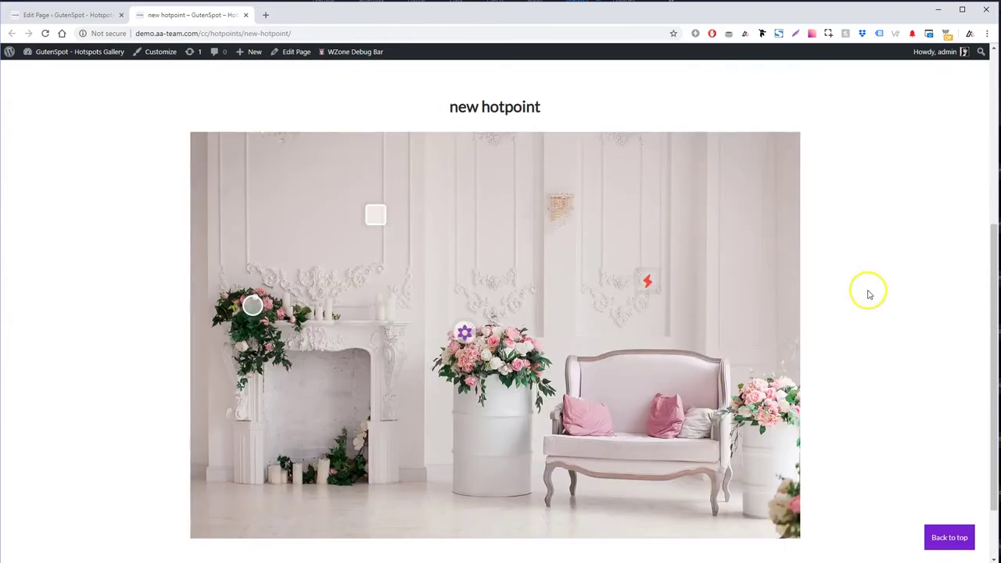
click(649, 284)
scroll(641, 271, down, 1)
click(710, 432)
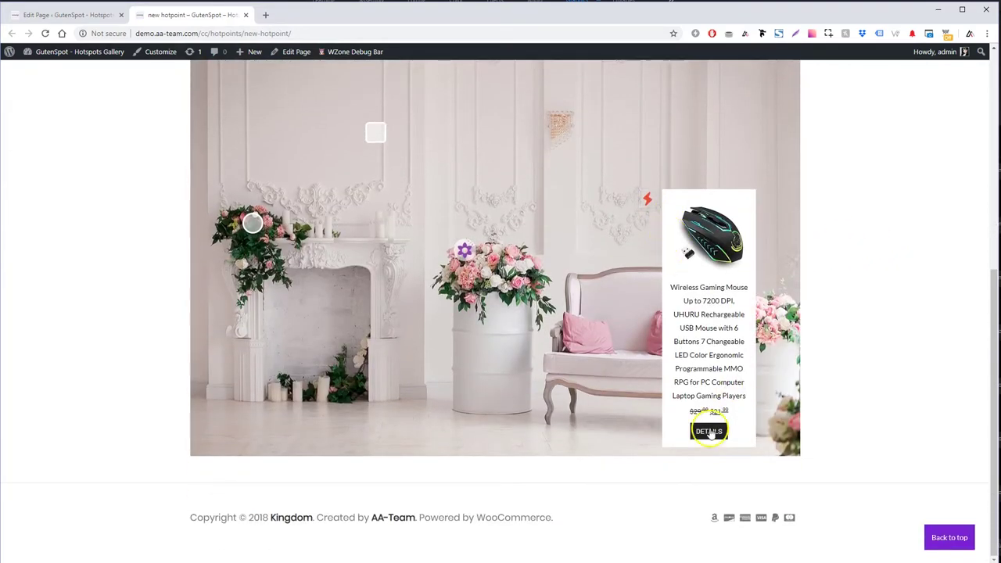
scroll(735, 297, up, 1)
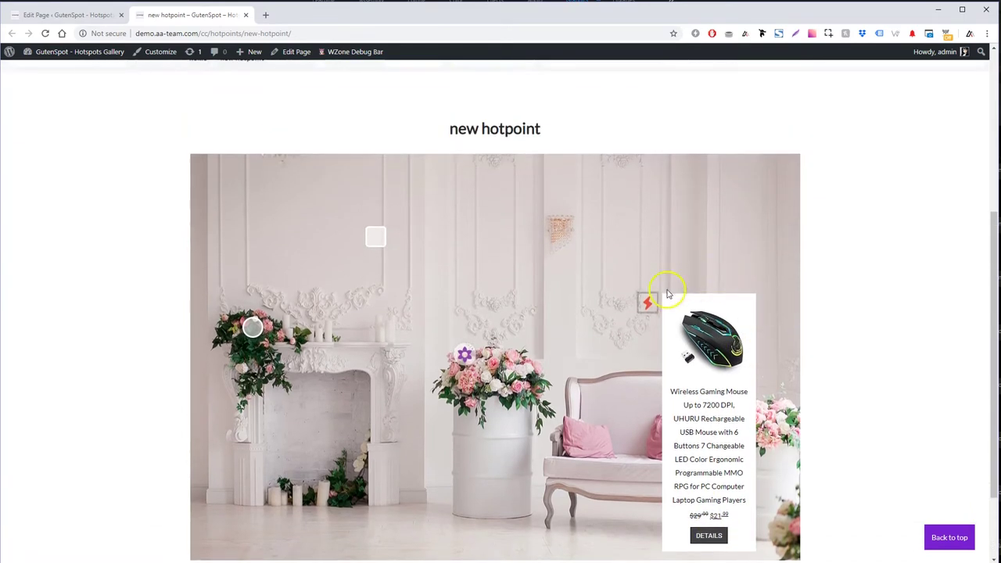
- Open the post, static text and Amazon product hotspots on the published page, and close all the open boxes
click(374, 238)
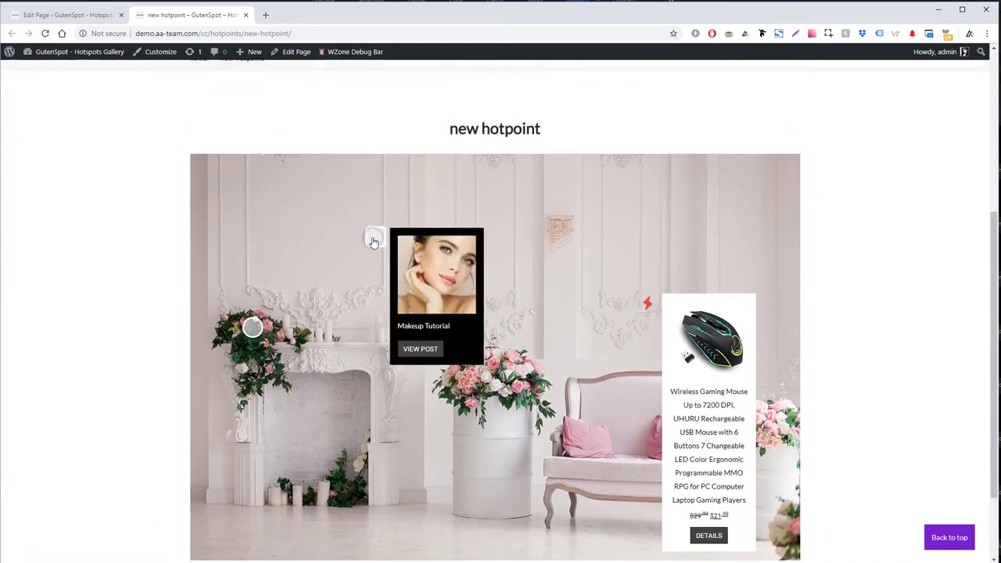
click(253, 328)
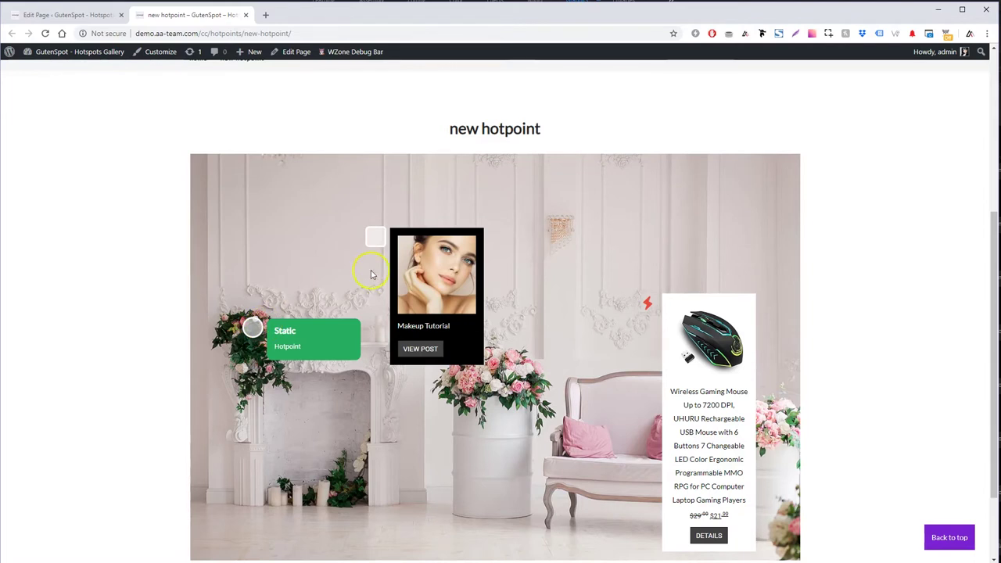
click(463, 353)
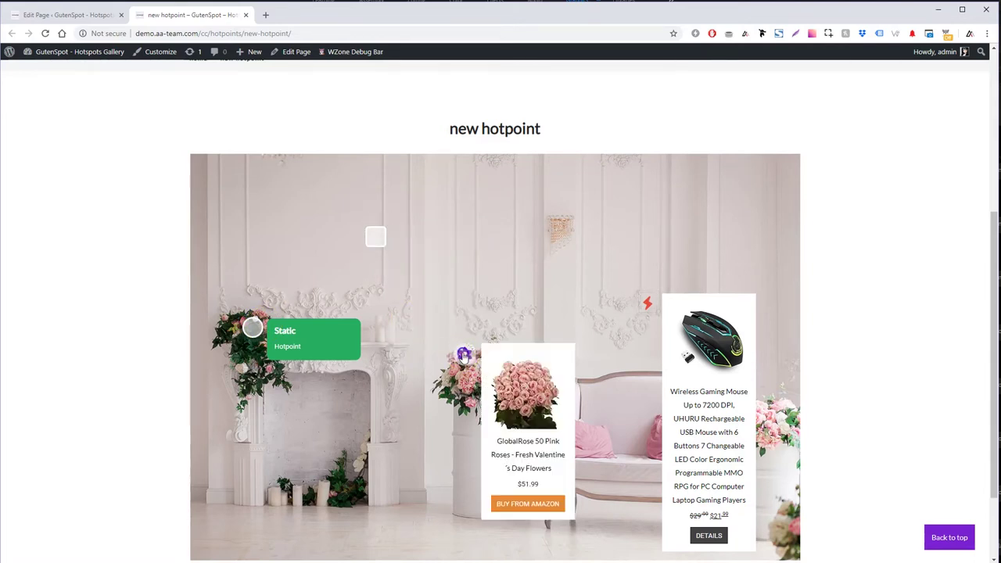
click(643, 302)
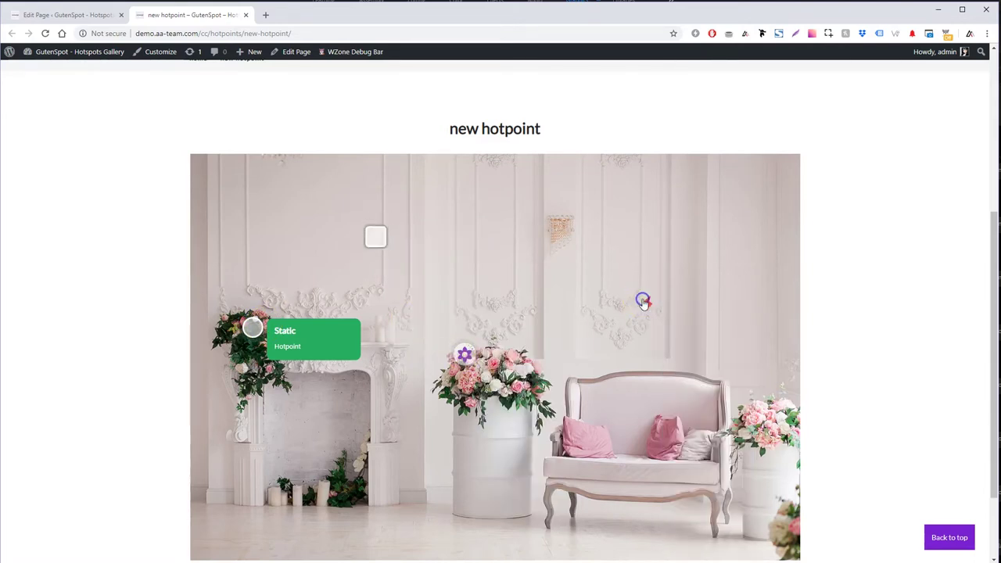
click(267, 330)
click(376, 233)
click(379, 235)
scroll(563, 237, down, 1)
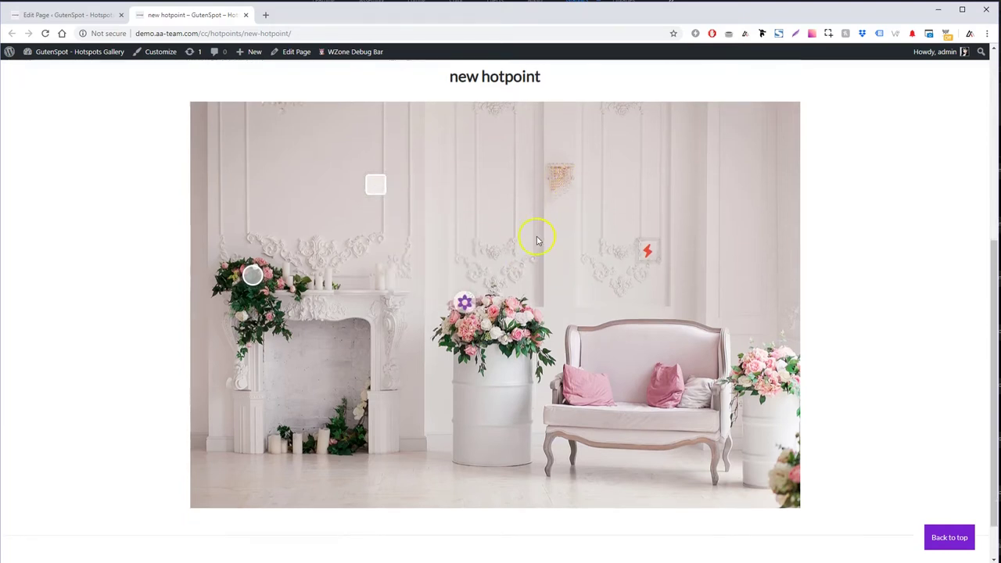
- Back in the editor, move the flash pin above the flower barrel, the Amazon pin onto the fireplace and the static text pin slightly inward
click(71, 14)
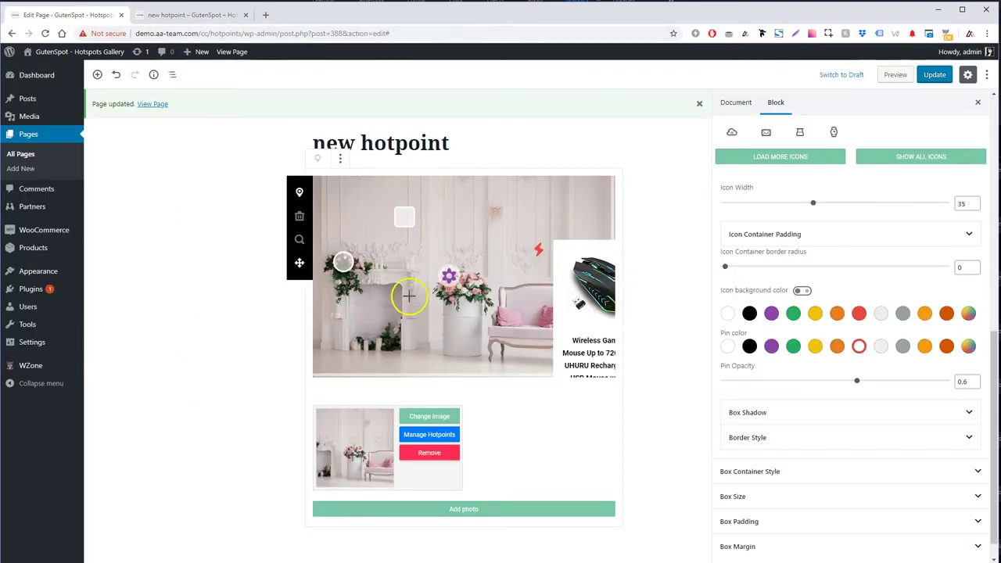
click(299, 263)
drag(540, 249, 477, 215)
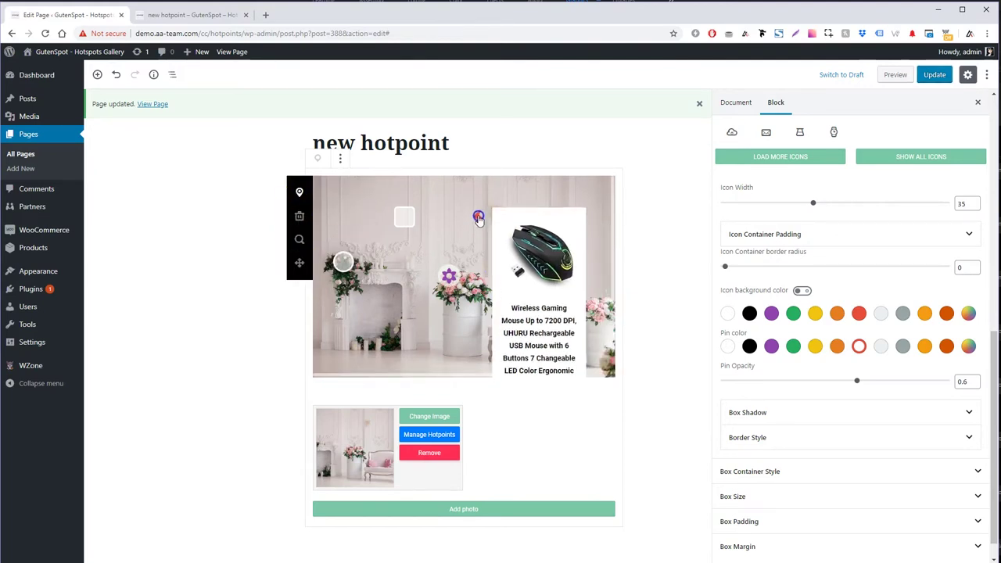
drag(449, 283, 417, 293)
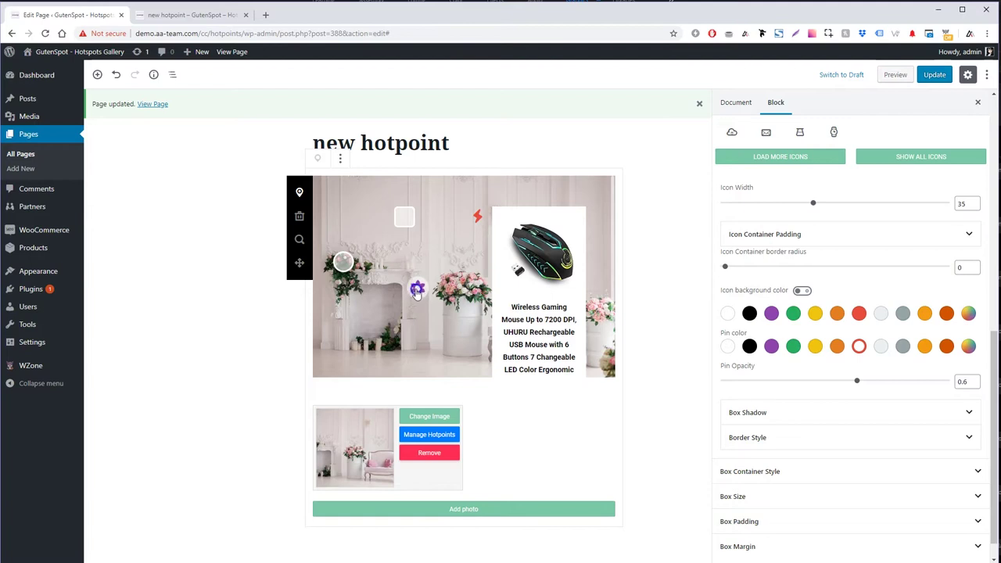
drag(345, 270, 365, 279)
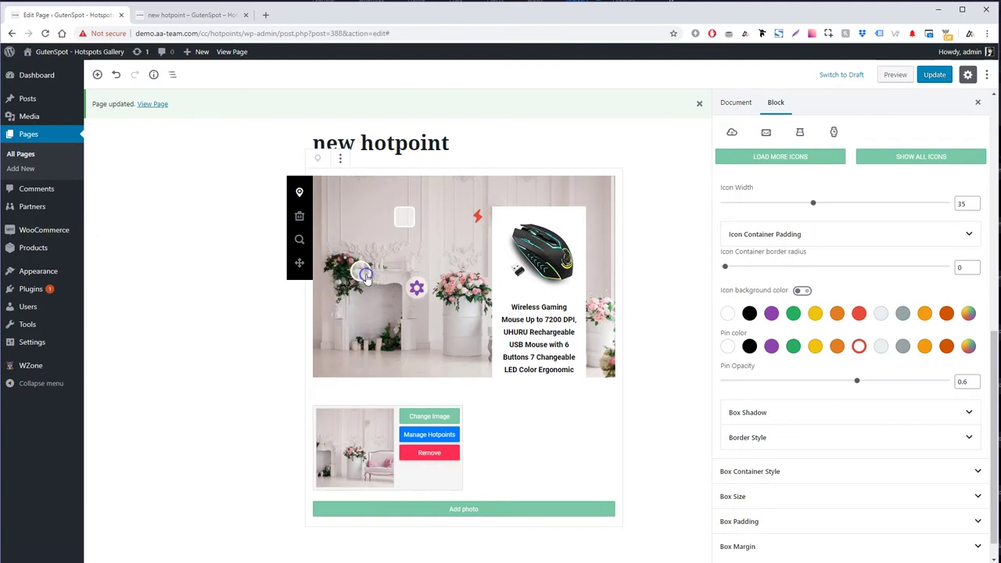
- Add the photo of the sofa with blue and yellow cushions to the gallery and open it for managing hotpoints
click(509, 512)
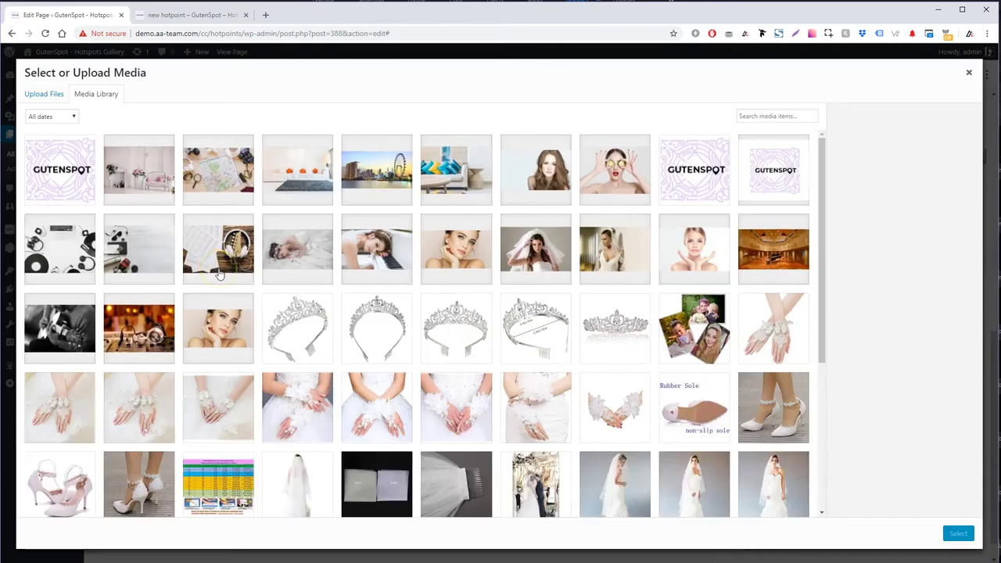
click(456, 170)
click(958, 533)
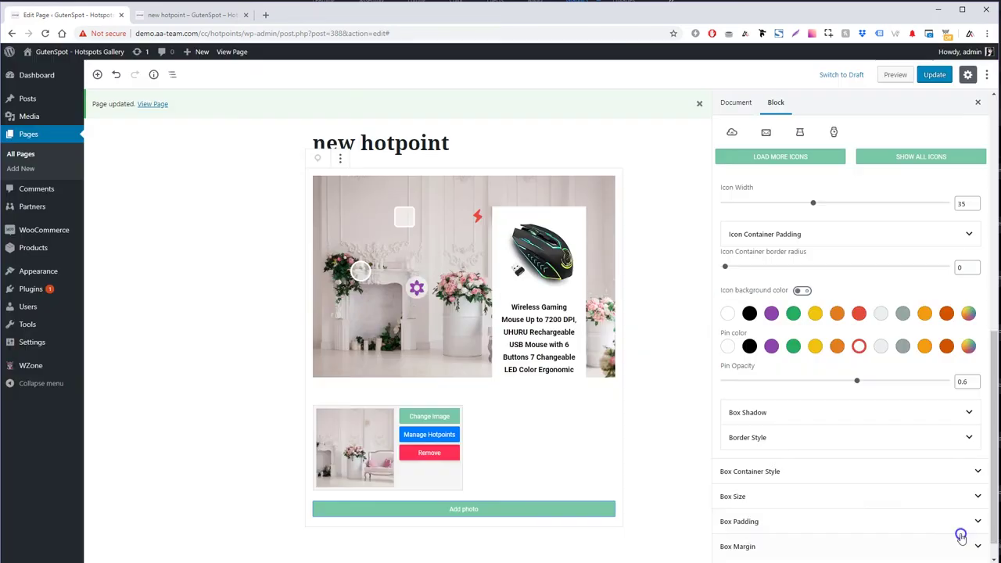
click(575, 435)
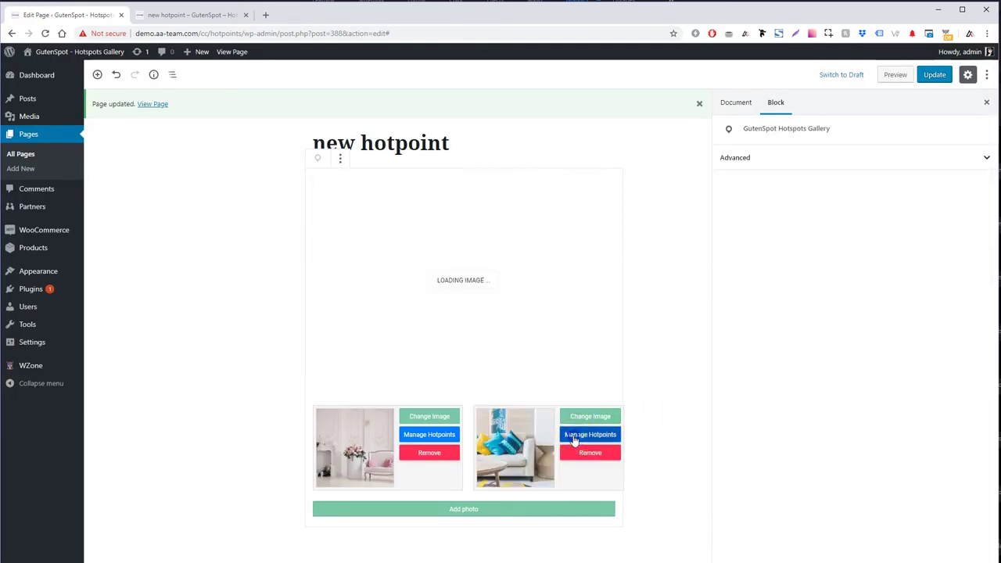
- Place a static text hotspot on the yellow cushion with the title "text" and the description "here"
click(299, 192)
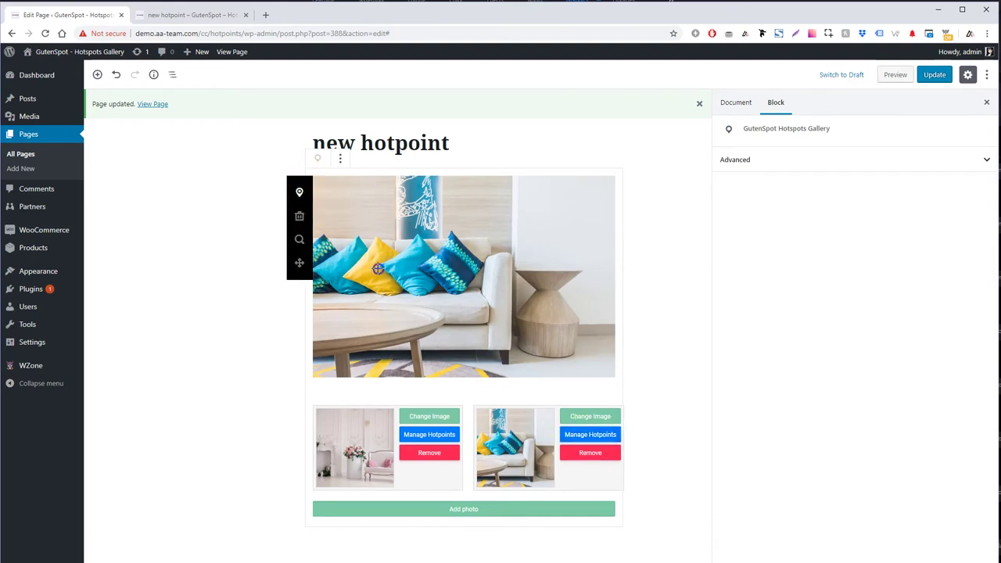
click(782, 158)
click(782, 167)
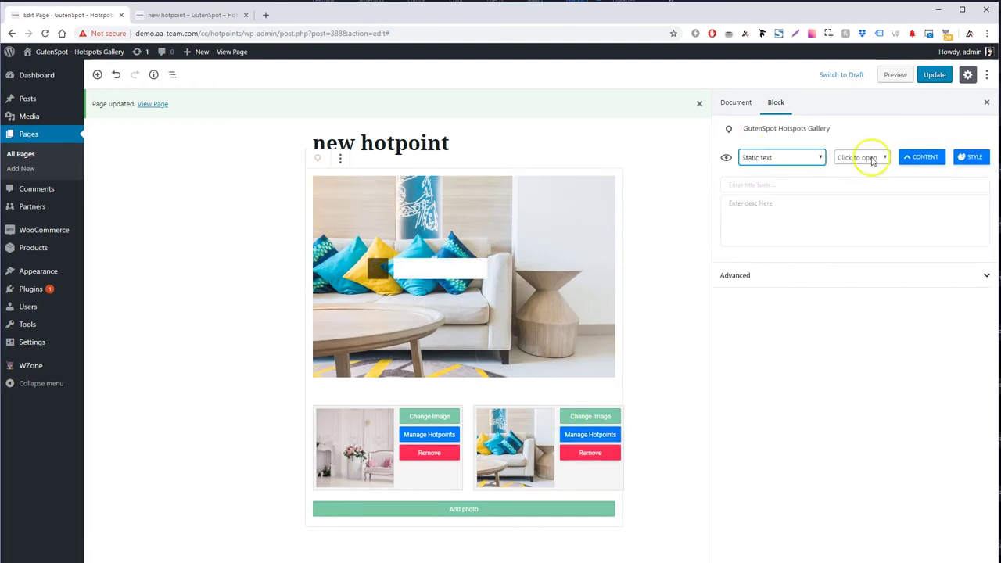
click(754, 186)
text(text)
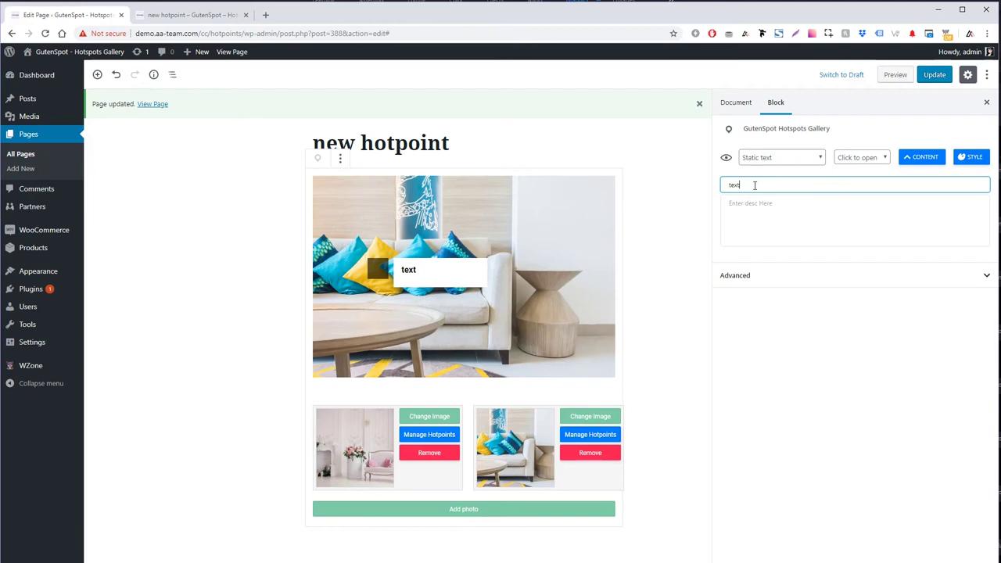
key(Tab)
text(her)
- Style the cushion hotspot's pin as a white circle
click(970, 156)
click(744, 190)
click(823, 257)
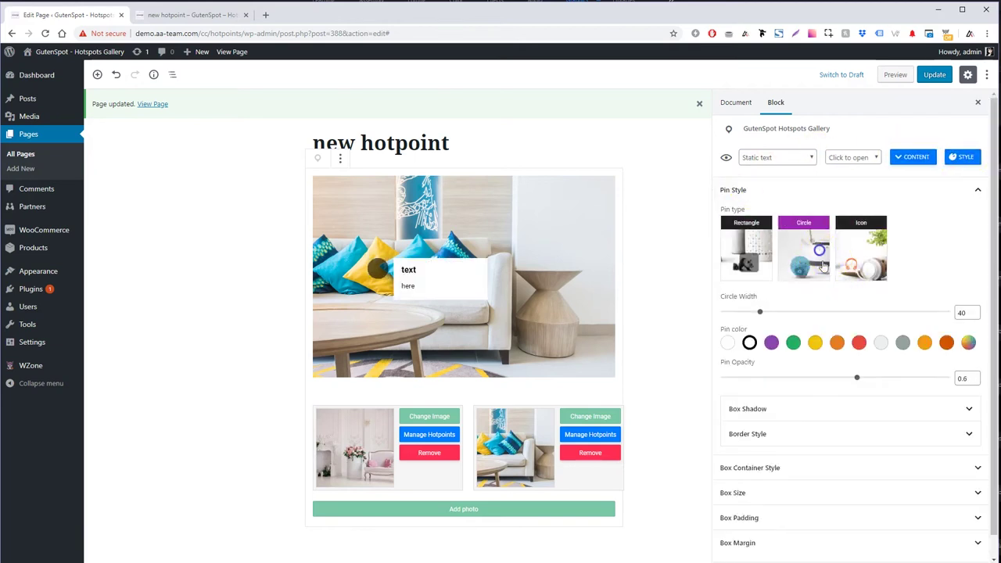
click(725, 344)
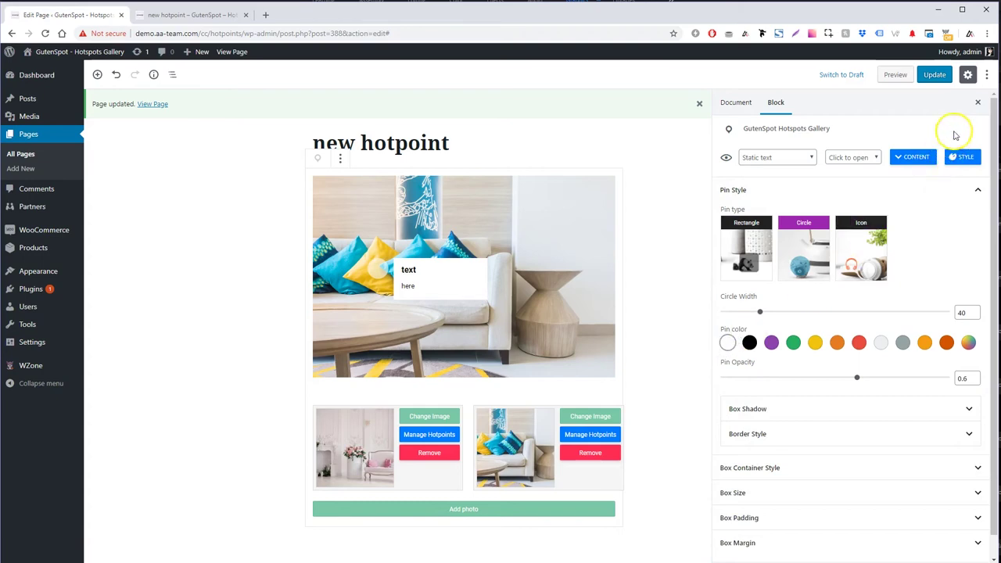
- Update the page, reload its published view and show the sofa photo with the blue and yellow cushions in the gallery
click(935, 74)
click(187, 15)
key(F5)
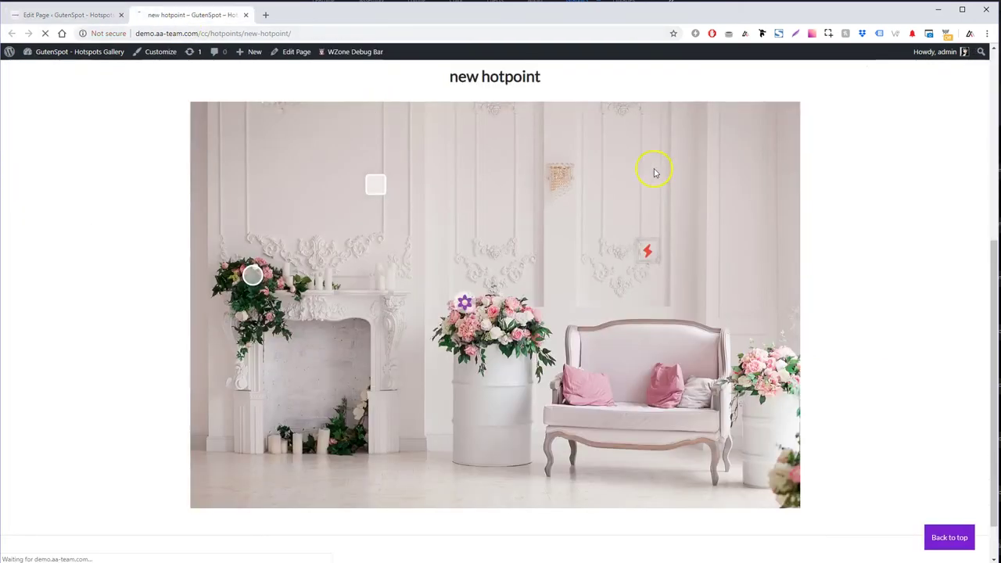
scroll(625, 212, down, 1)
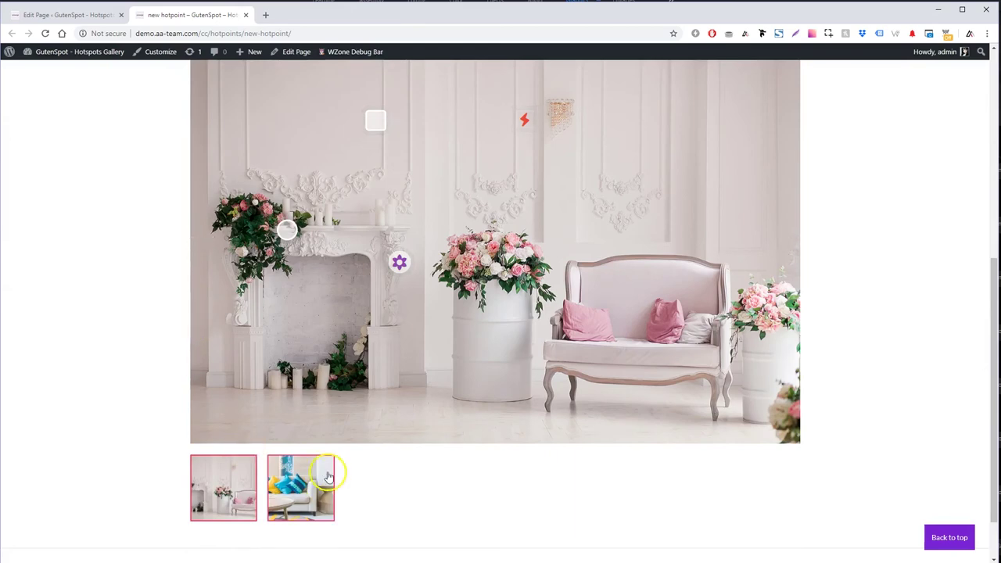
click(329, 477)
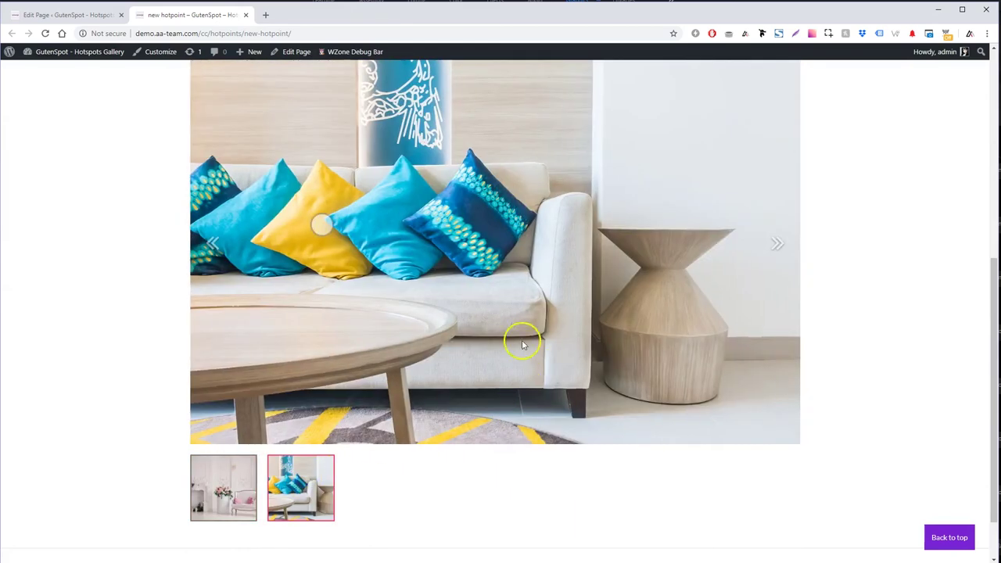
- Test the static text hotspot on the yellow cushion in the published gallery
scroll(342, 283, up, 1)
click(319, 283)
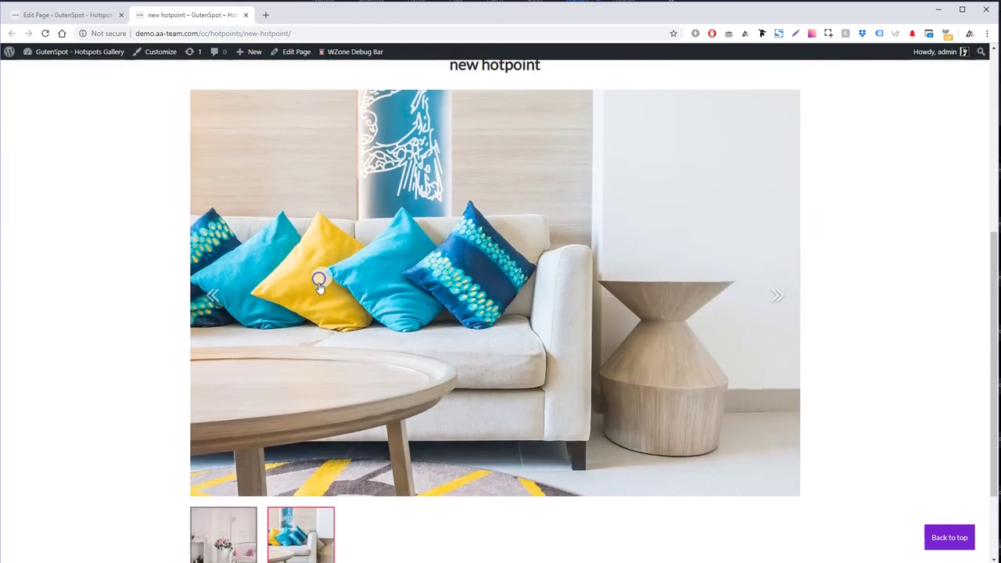
click(568, 282)
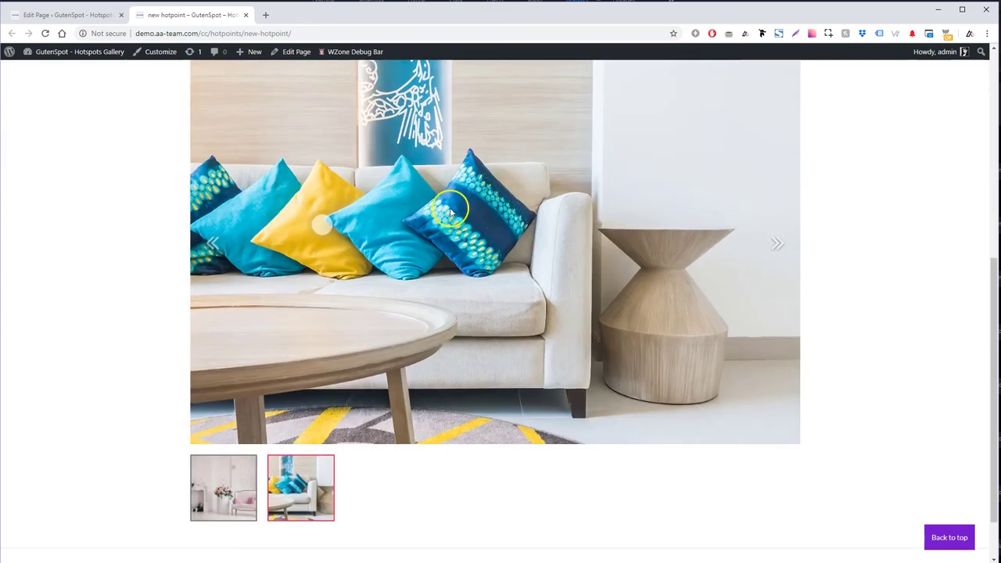
- Back in the editor, open the fireplace photo for managing hotpoints and delete its red flash pin
click(110, 13)
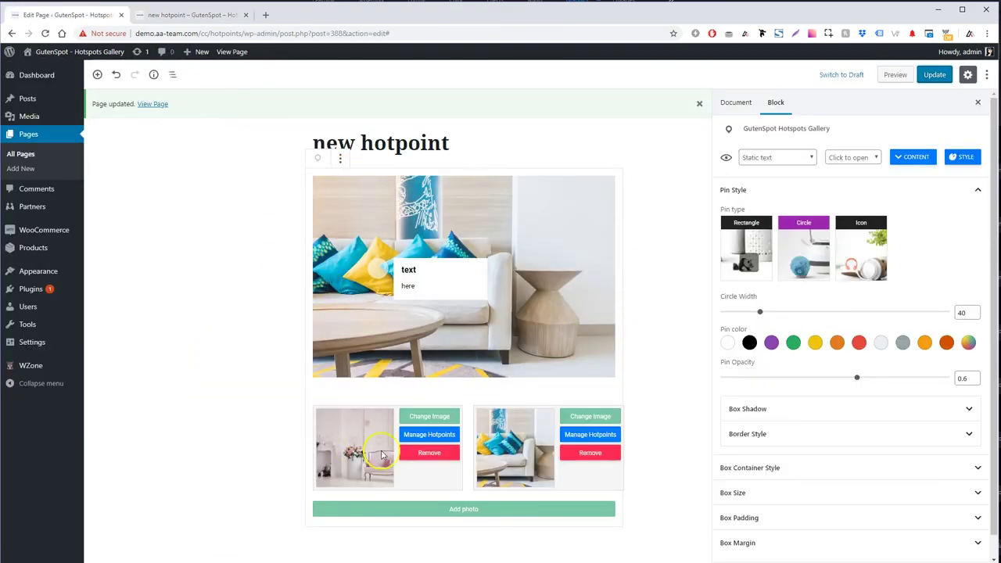
click(426, 438)
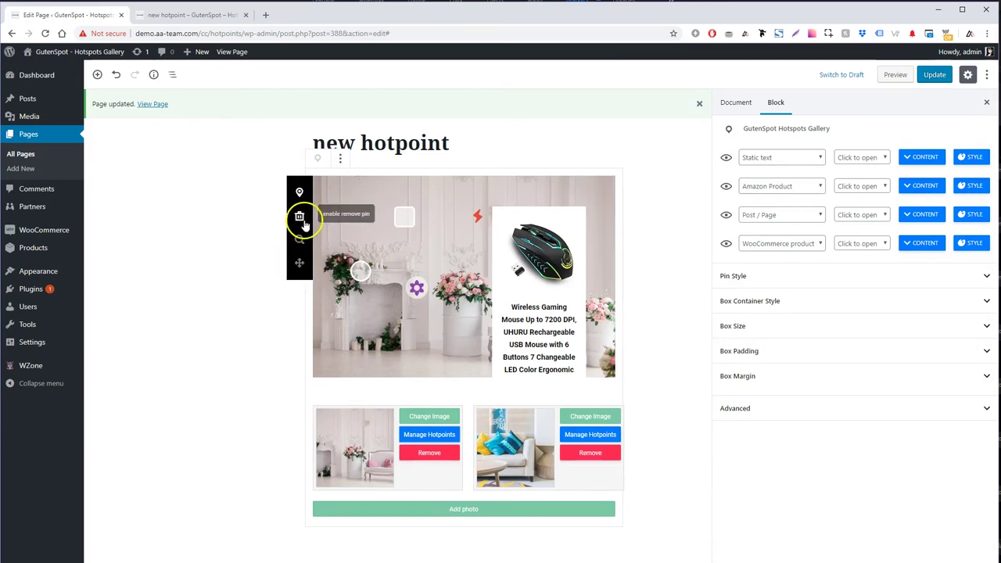
click(479, 227)
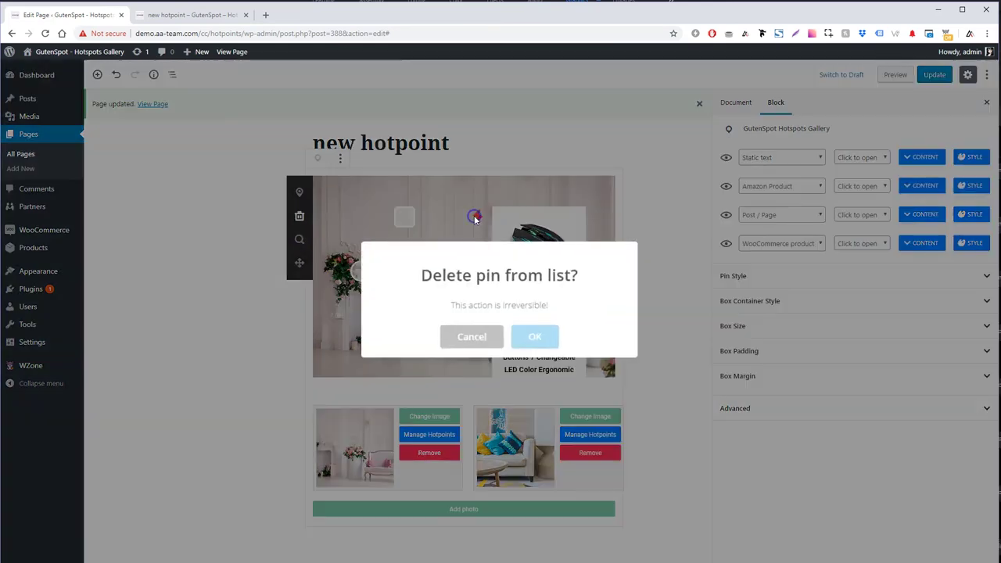
click(532, 333)
- Update the page, reload its published view to check the pin removal, and return to the page editor
click(935, 75)
click(225, 15)
key(F5)
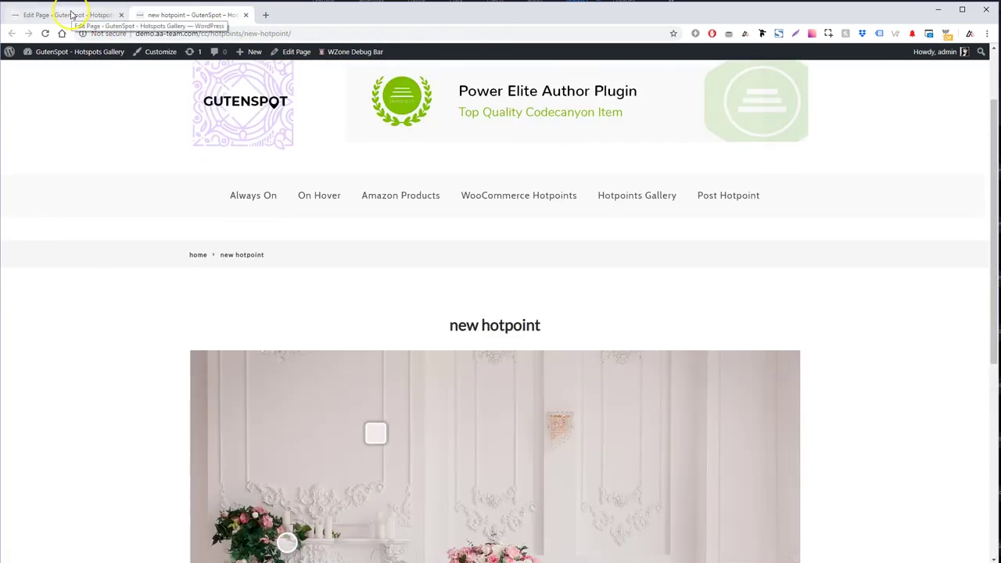
click(70, 14)
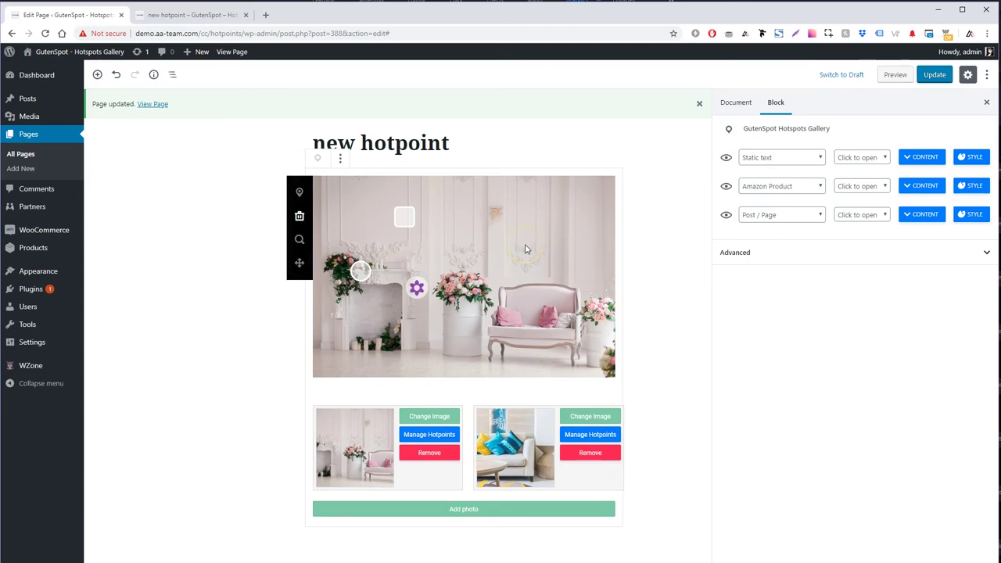